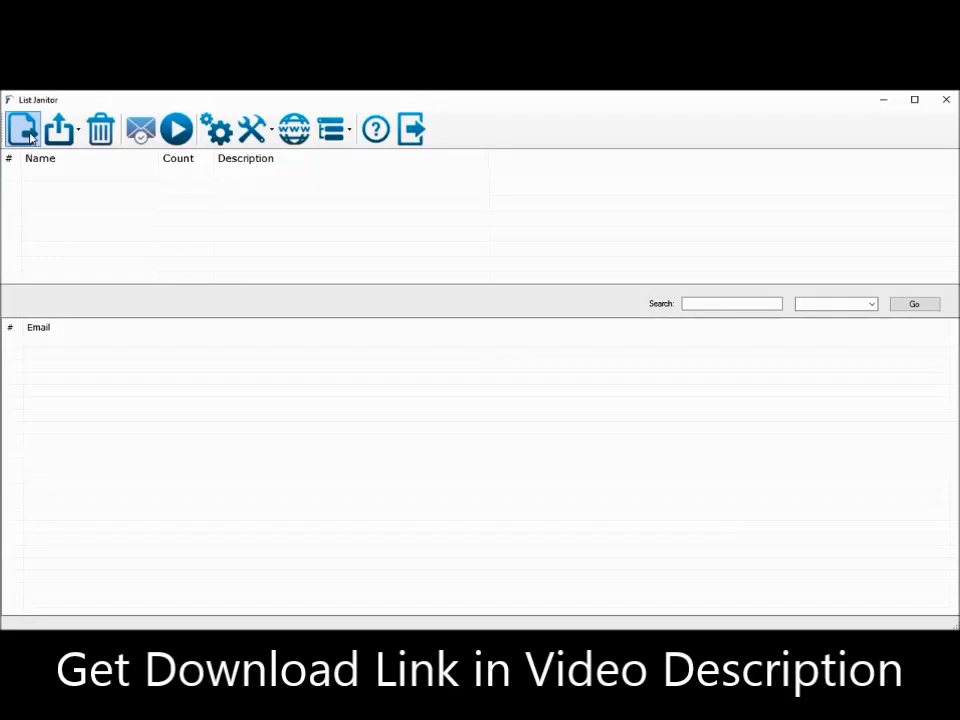
Import Suppressions91.txt from the Suppressions folder as a 408-address text list
{"action": "left_click", "coordinate": [55, 136]}
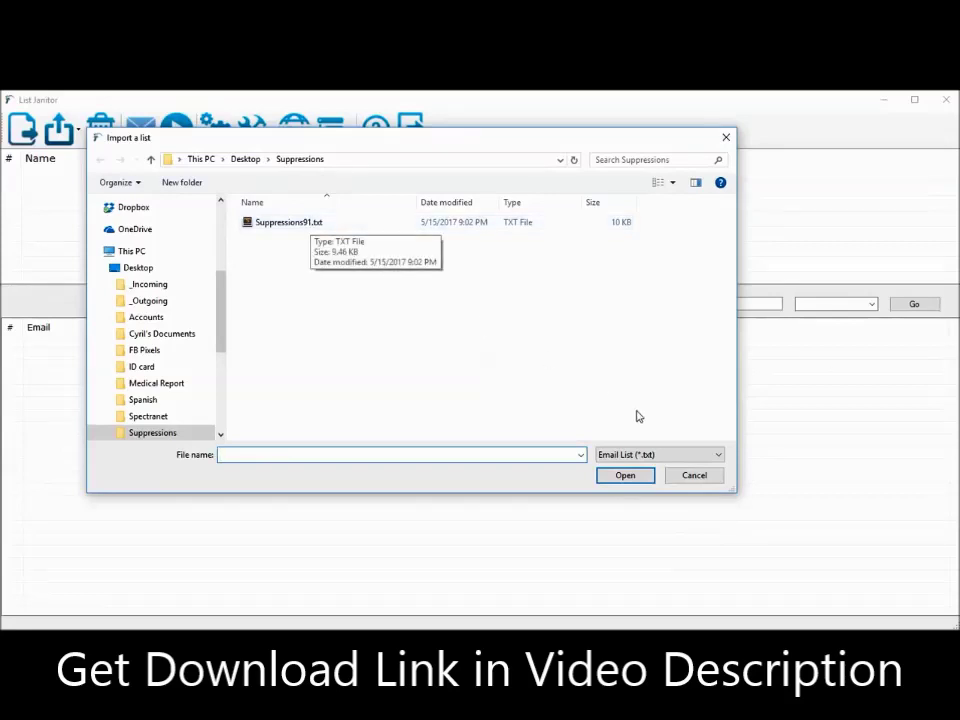
{"action": "left_click", "coordinate": [656, 455]}
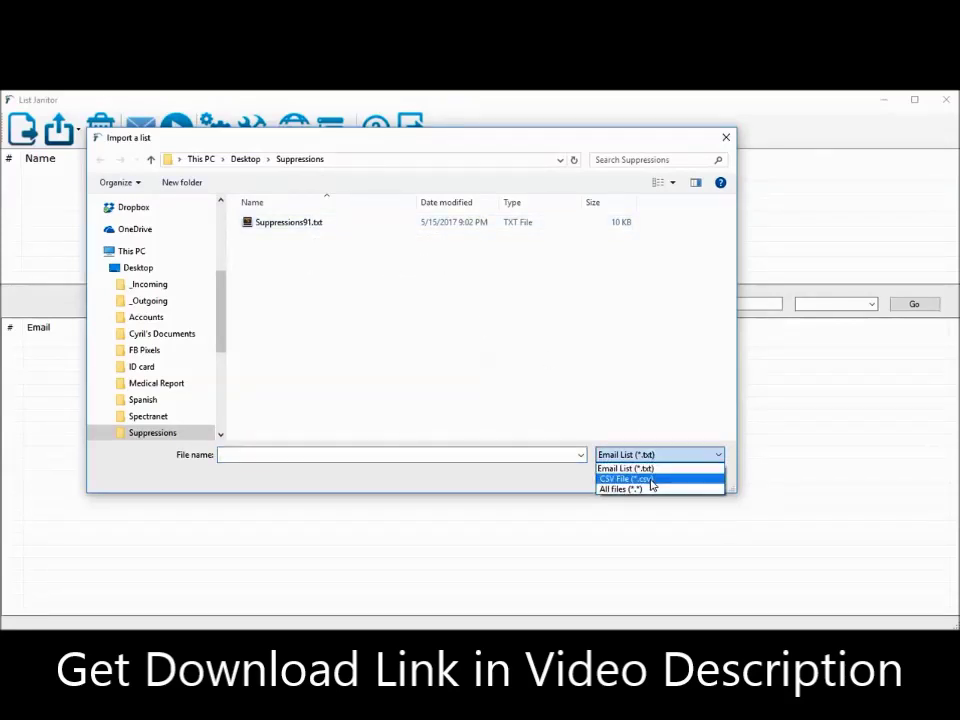
{"action": "left_click", "coordinate": [650, 479]}
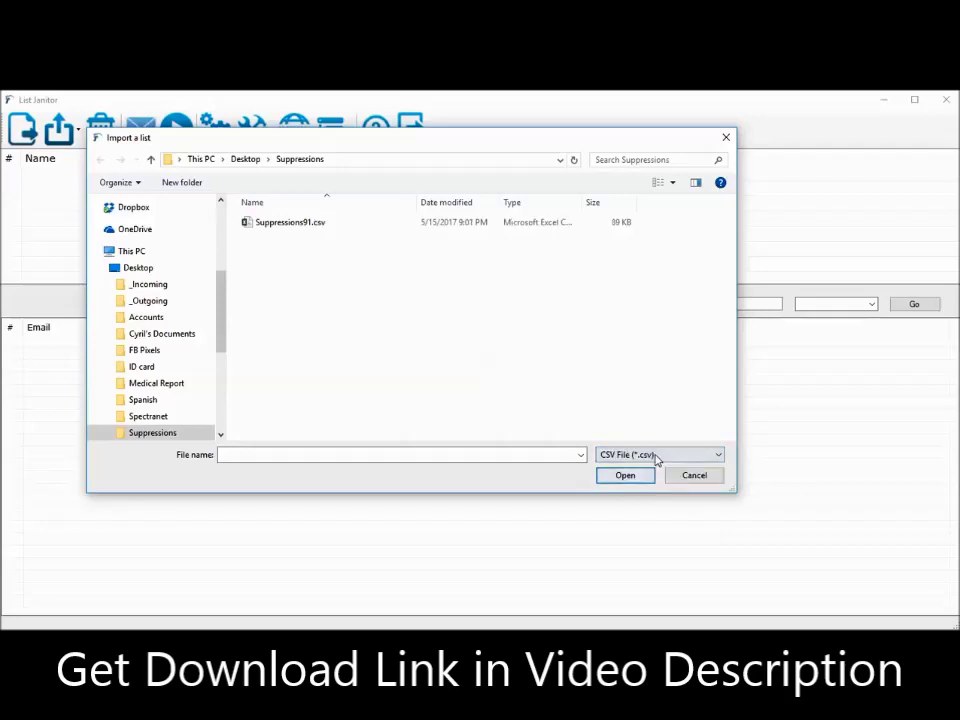
{"action": "left_click", "coordinate": [656, 456]}
{"action": "left_click", "coordinate": [640, 466]}
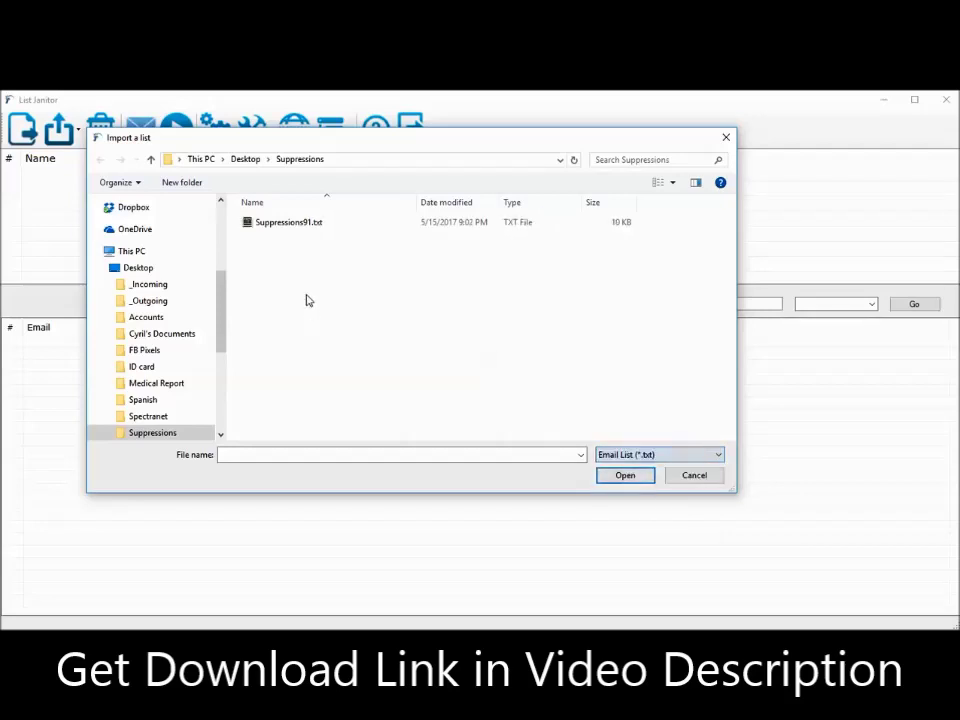
{"action": "left_click", "coordinate": [294, 225]}
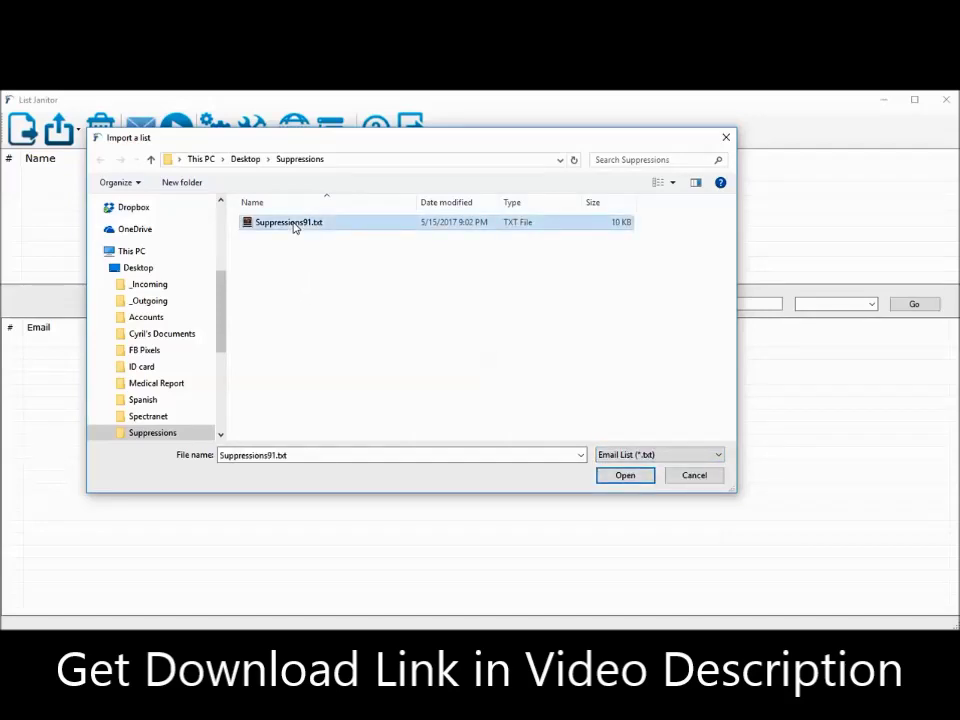
{"action": "double_click", "coordinate": [294, 225]}
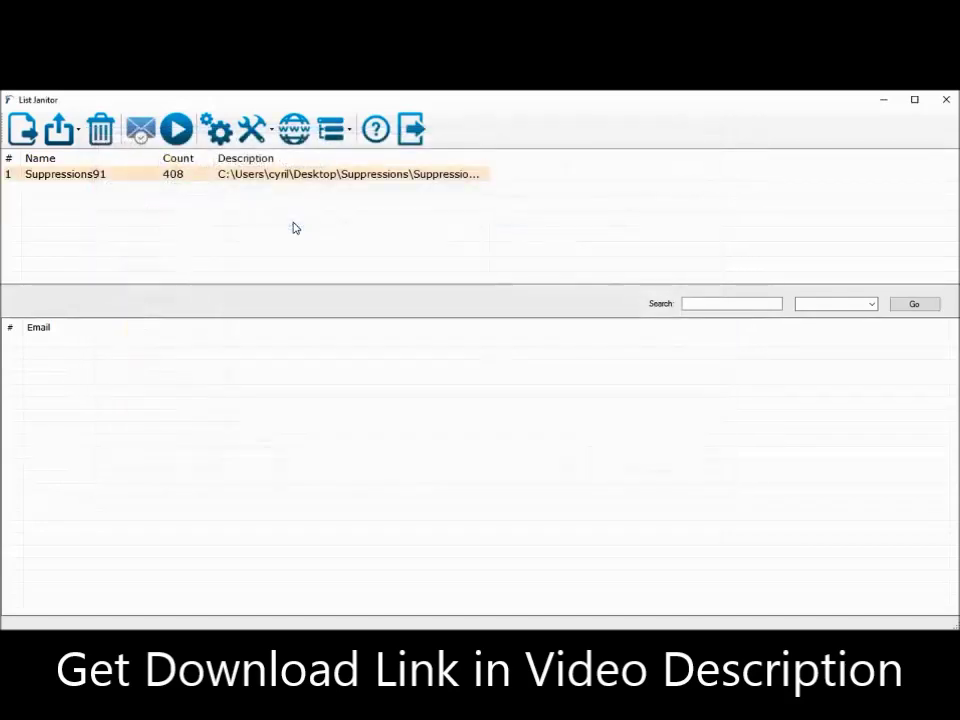
Show Suppressions91's addresses, all marked Unchecked, in the lower pane
{"action": "left_click", "coordinate": [82, 180]}
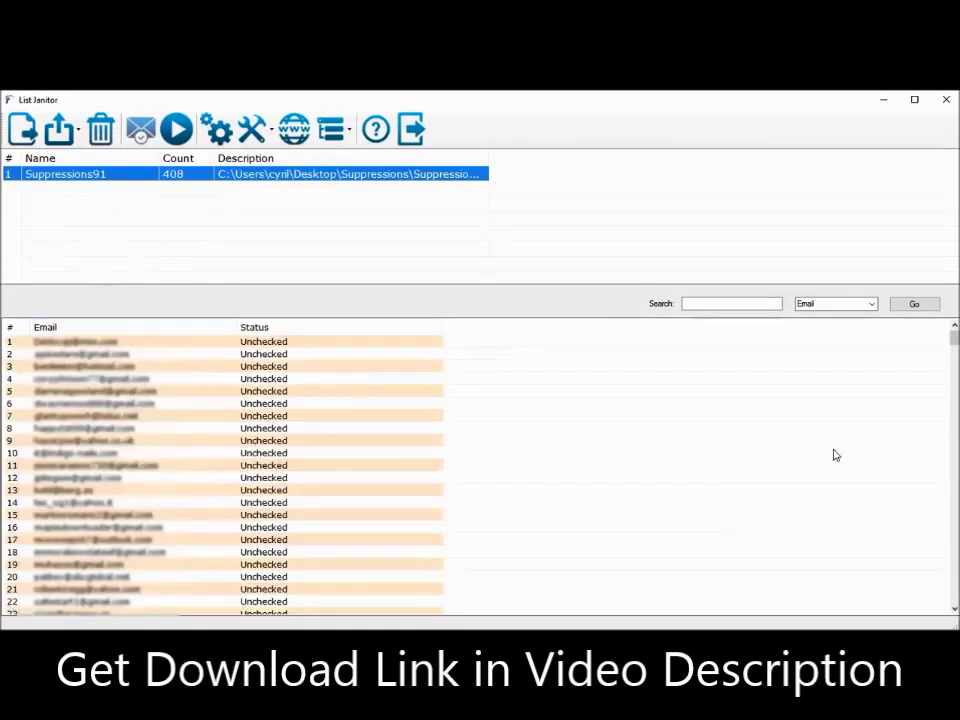
{"action": "mouse_move", "coordinate": [954, 339]}
{"action": "left_mouse_down"}
{"action": "mouse_move", "coordinate": [926, 534]}
{"action": "mouse_move", "coordinate": [936, 583]}
{"action": "mouse_move", "coordinate": [951, 514]}
{"action": "mouse_move", "coordinate": [934, 340]}
{"action": "left_mouse_up"}
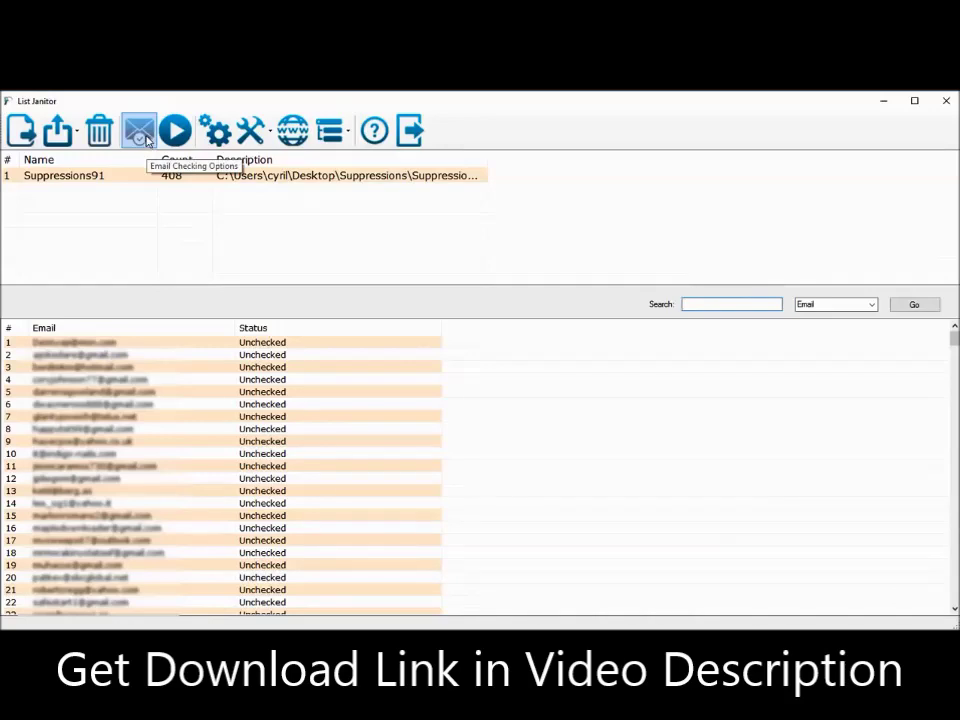
{"action": "left_click", "coordinate": [140, 131]}
Tick Remove Duplicates, Remove Role & Spam Addresses and Remove Spam Traps
{"action": "left_click_drag", "start_coordinate": [189, 138], "coordinate": [369, 235]}
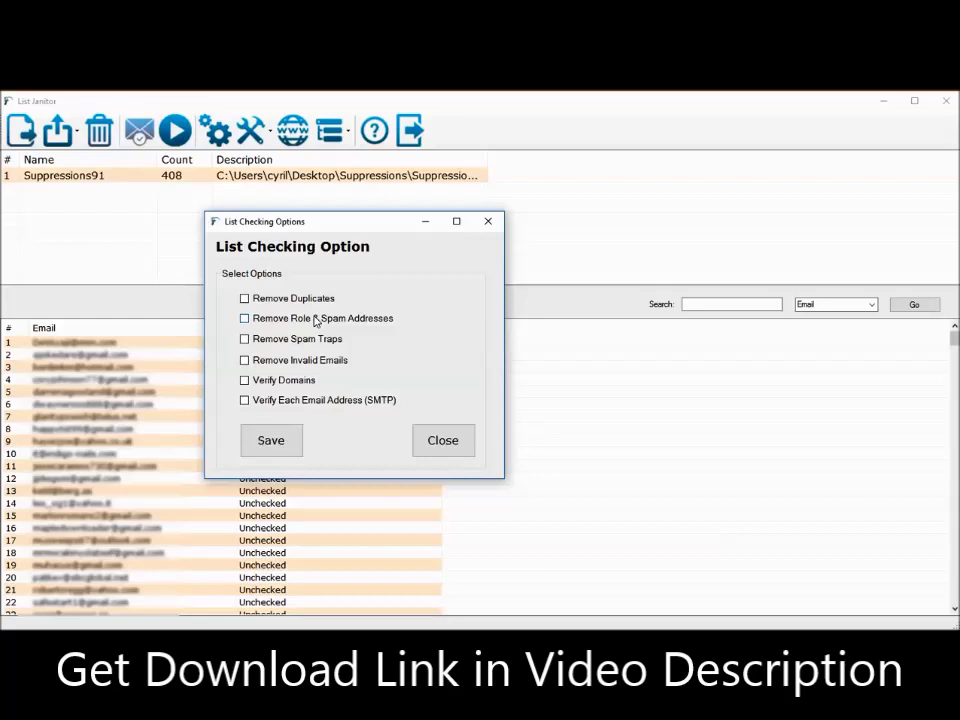
{"action": "left_click", "coordinate": [316, 318]}
{"action": "left_click", "coordinate": [290, 339]}
Enable Remove Invalid Emails and Verify Domains, then save the checking options
{"action": "left_click", "coordinate": [317, 362]}
{"action": "left_click", "coordinate": [292, 384]}
{"action": "left_click", "coordinate": [296, 446]}
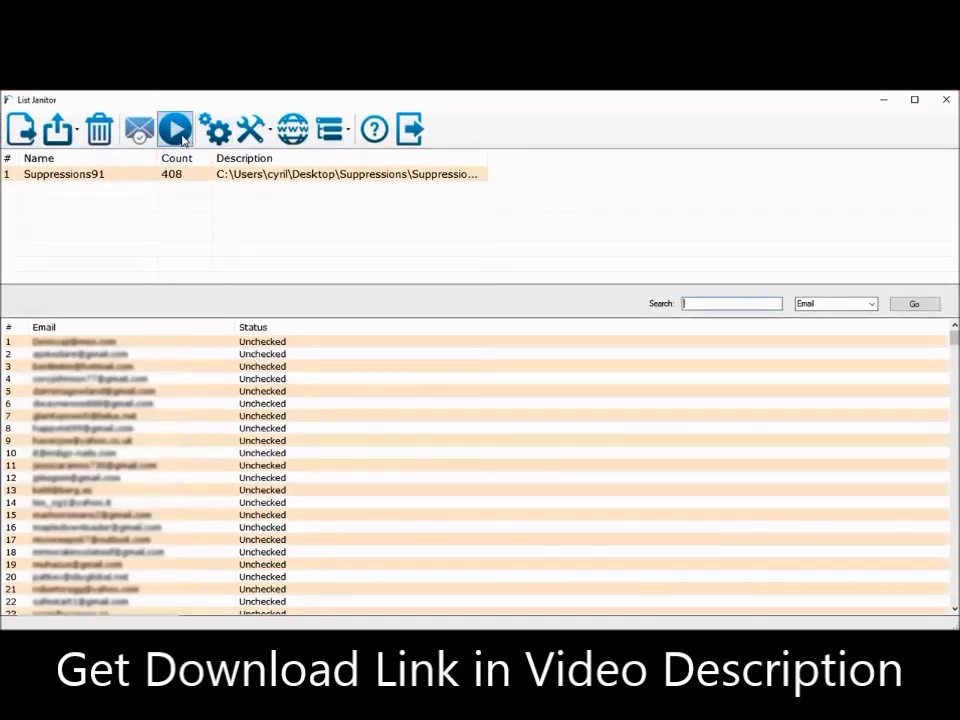
Run the email check on Suppressions91, leaving 32 Validated or Rejected addresses
{"action": "left_click", "coordinate": [177, 132]}
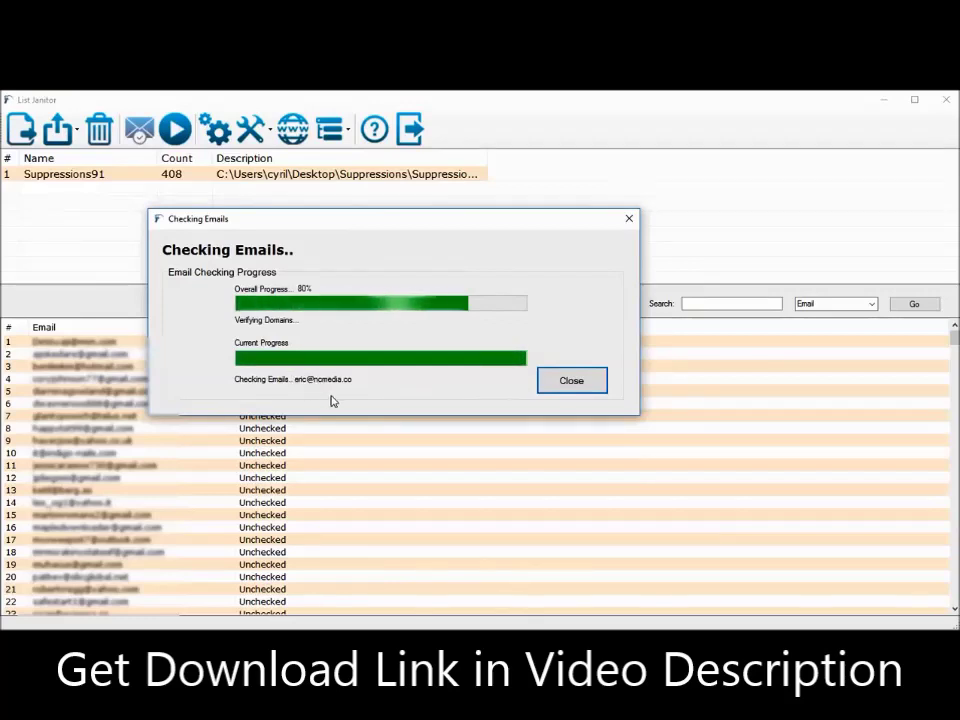
{"action": "left_click_drag", "start_coordinate": [375, 230], "coordinate": [552, 270]}
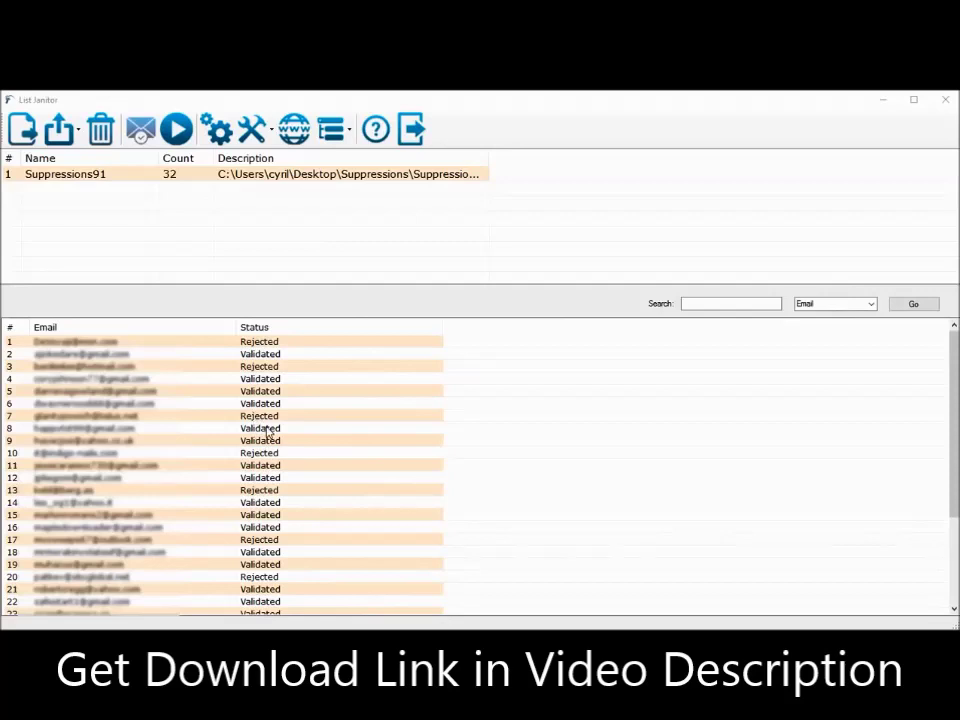
{"action": "scroll", "coordinate": [270, 436], "scroll_direction": "down", "scroll_amount": 2}
Scroll through the Validated and Rejected check results
{"action": "scroll", "coordinate": [274, 450], "scroll_direction": "down", "scroll_amount": 2}
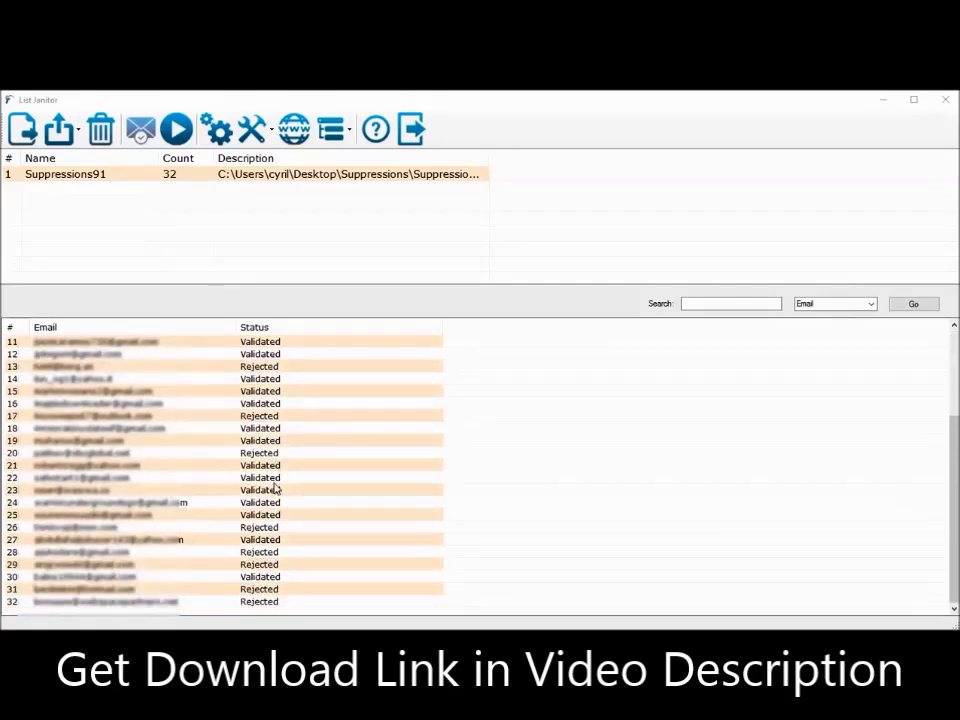
{"action": "scroll", "coordinate": [276, 488], "scroll_direction": "up", "scroll_amount": 1}
{"action": "scroll", "coordinate": [276, 488], "scroll_direction": "up", "scroll_amount": 3}
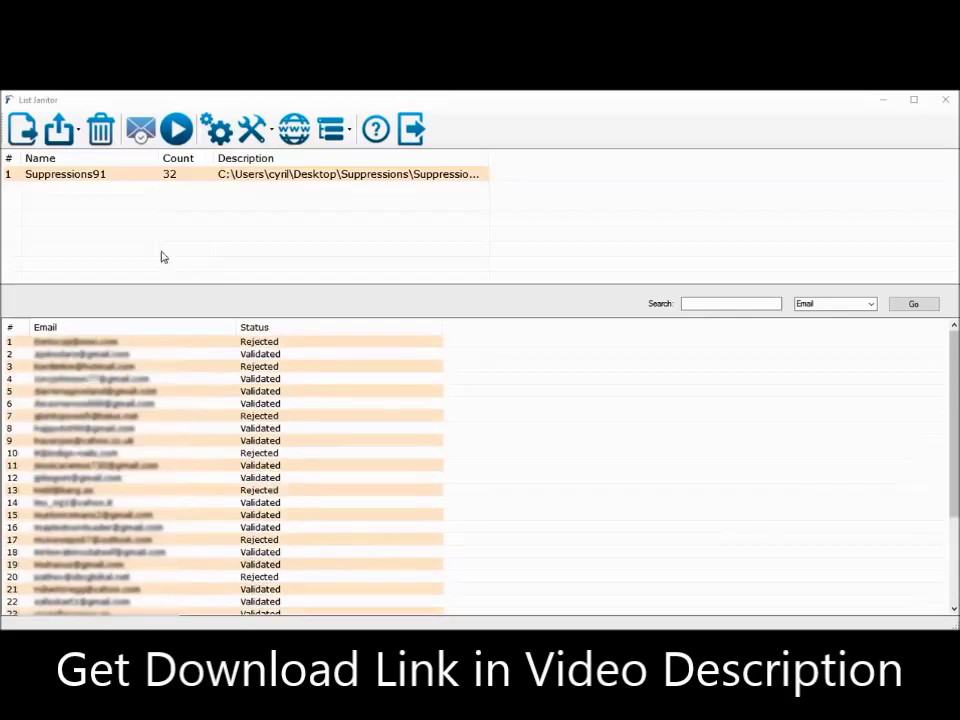
Choose an option from the Export dropdown, leaving the list area empty
{"action": "left_click", "coordinate": [65, 130]}
{"action": "left_click", "coordinate": [62, 133]}
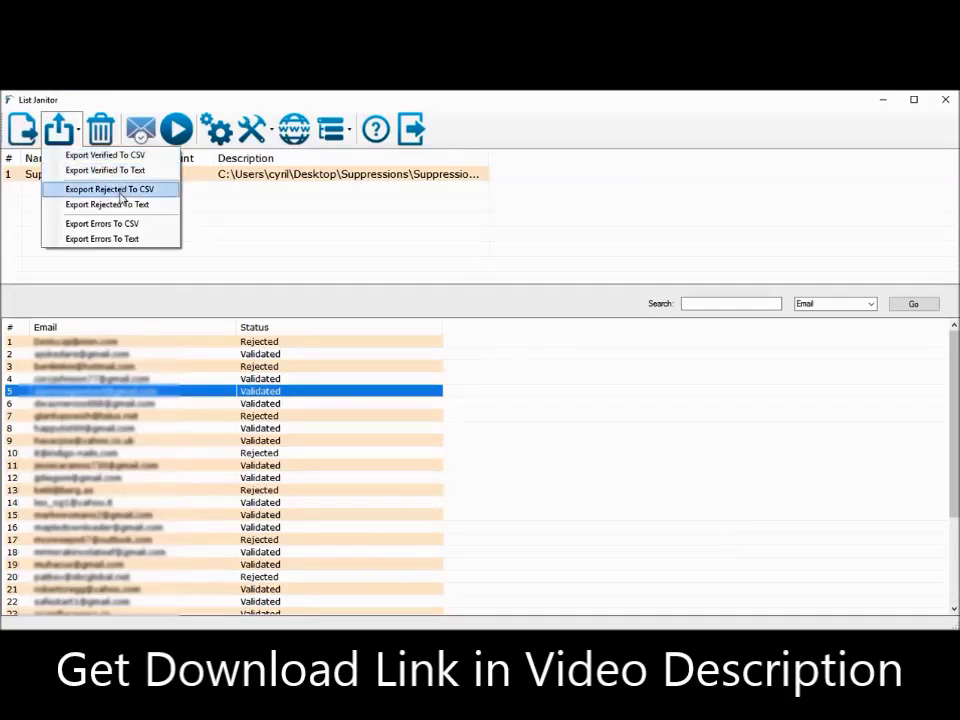
{"action": "left_click", "coordinate": [328, 465]}
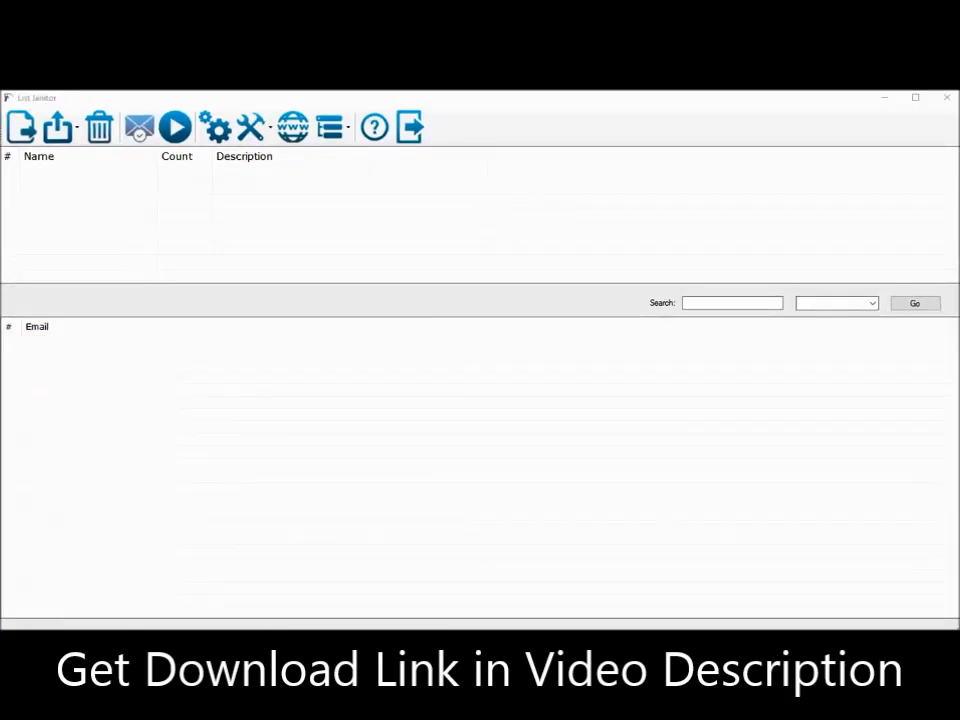
{"action": "left_click", "coordinate": [262, 128]}
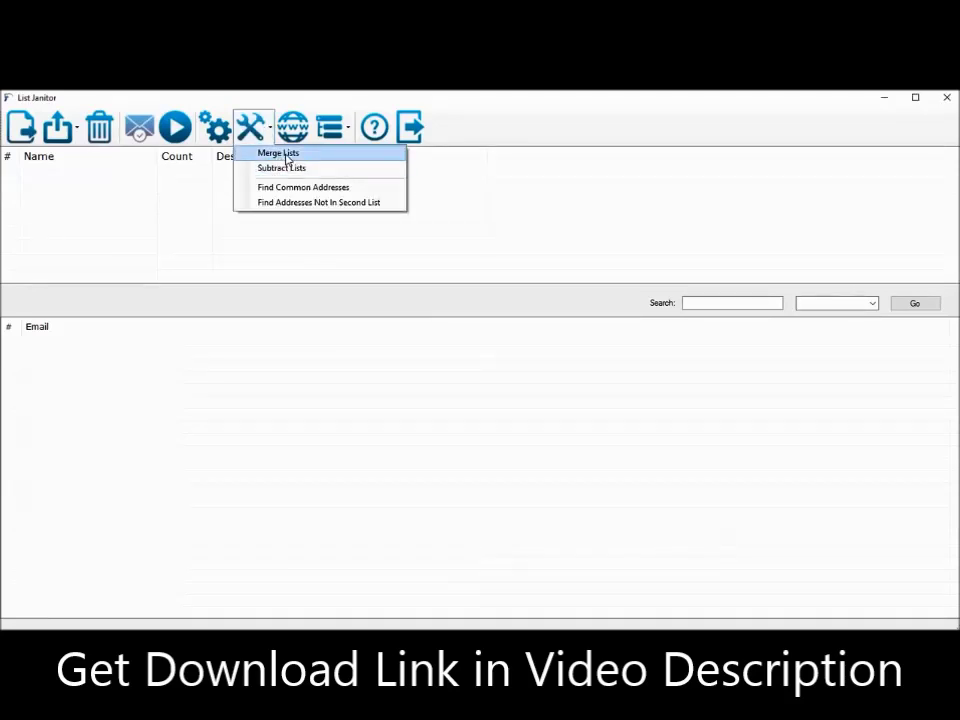
{"action": "left_click", "coordinate": [32, 171]}
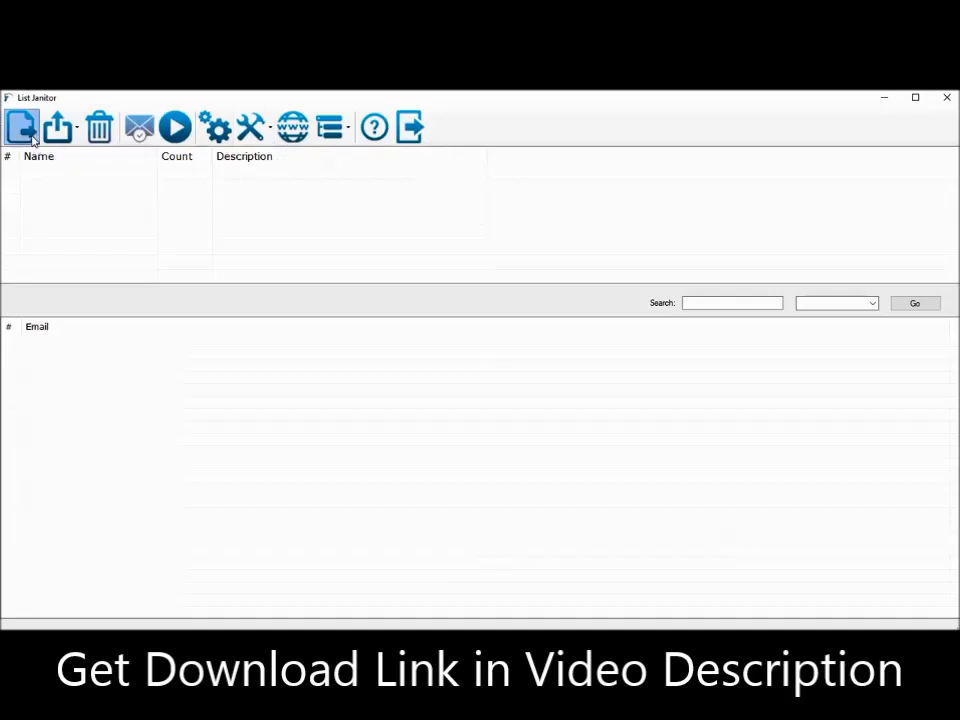
{"action": "left_click", "coordinate": [20, 126]}
{"action": "left_click", "coordinate": [167, 218]}
{"action": "double_click", "coordinate": [167, 218]}
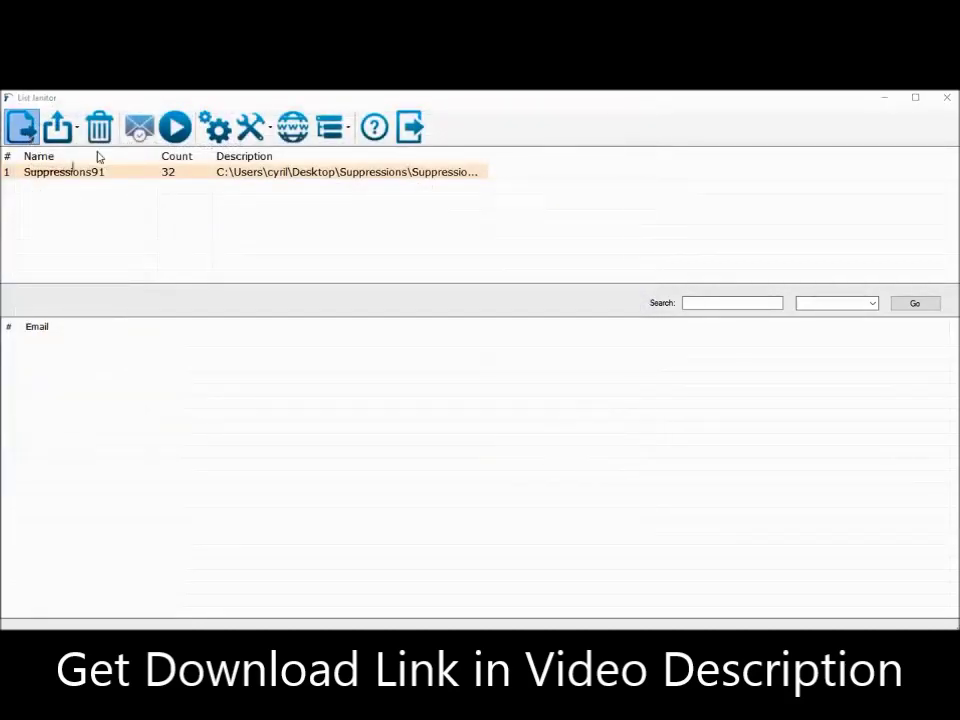
{"action": "double_click", "coordinate": [176, 207]}
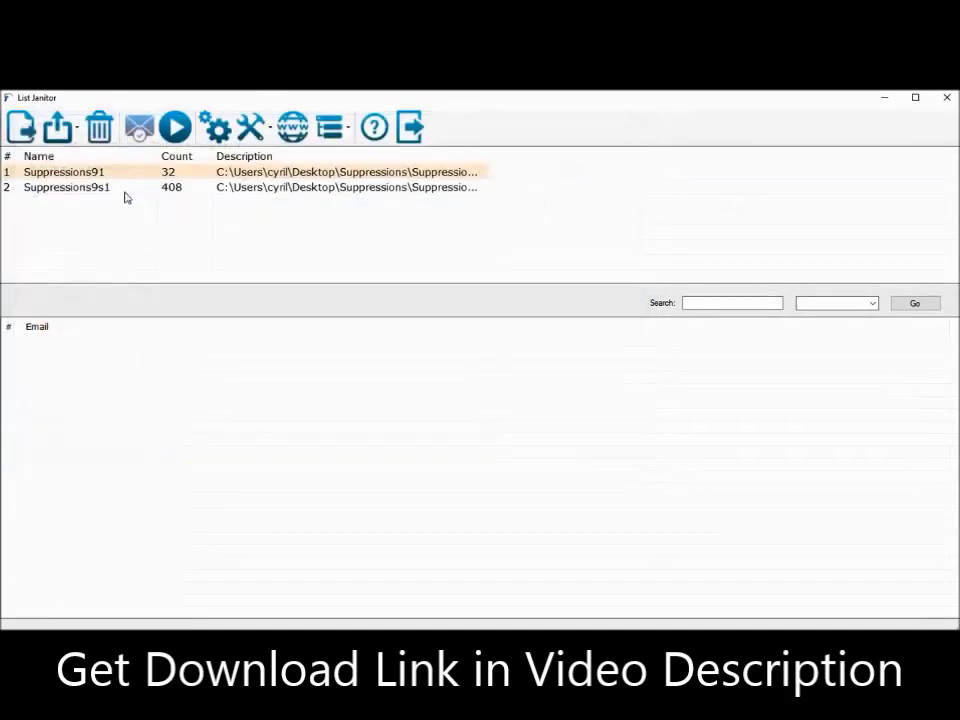
{"action": "left_click", "coordinate": [182, 188]}
{"action": "left_click", "coordinate": [240, 174]}
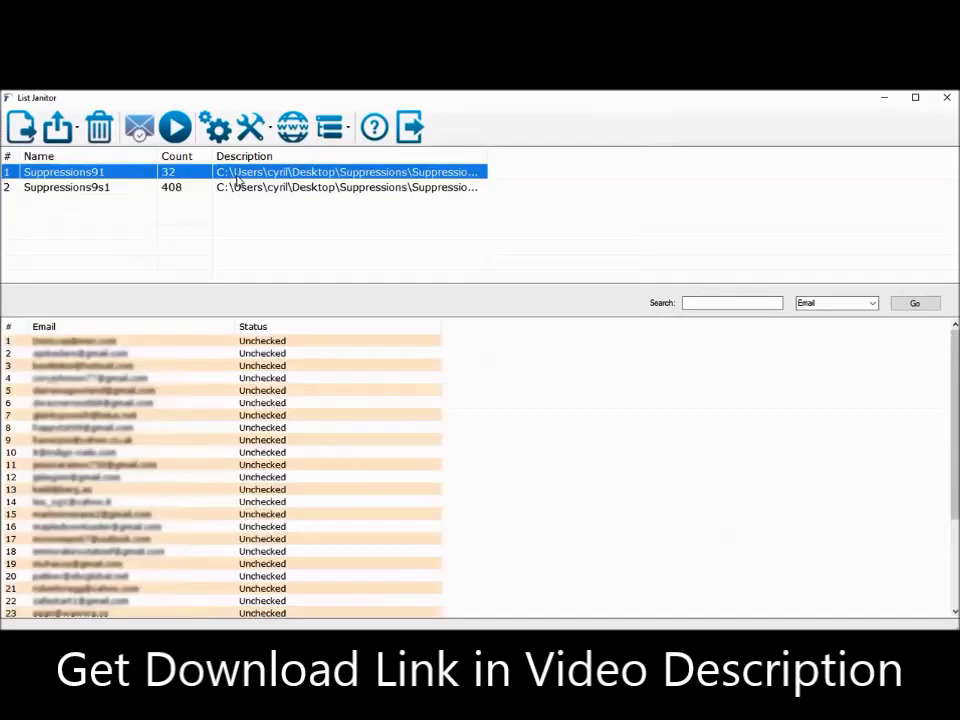
{"action": "left_click", "coordinate": [250, 192], "text": "shift"}
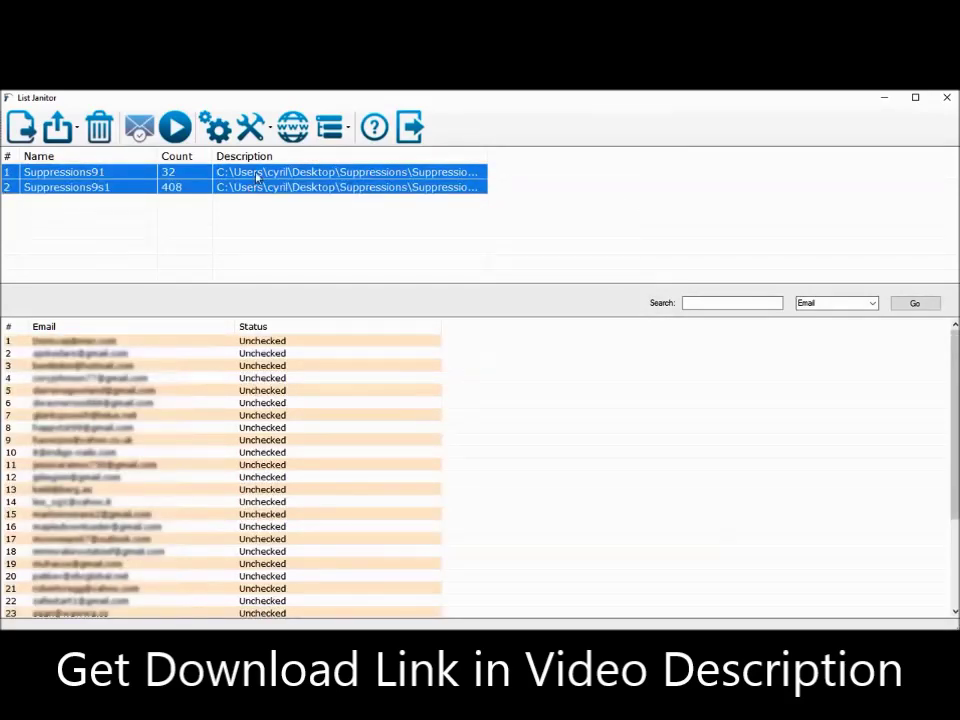
{"action": "left_click", "coordinate": [250, 126]}
{"action": "left_click", "coordinate": [278, 153]}
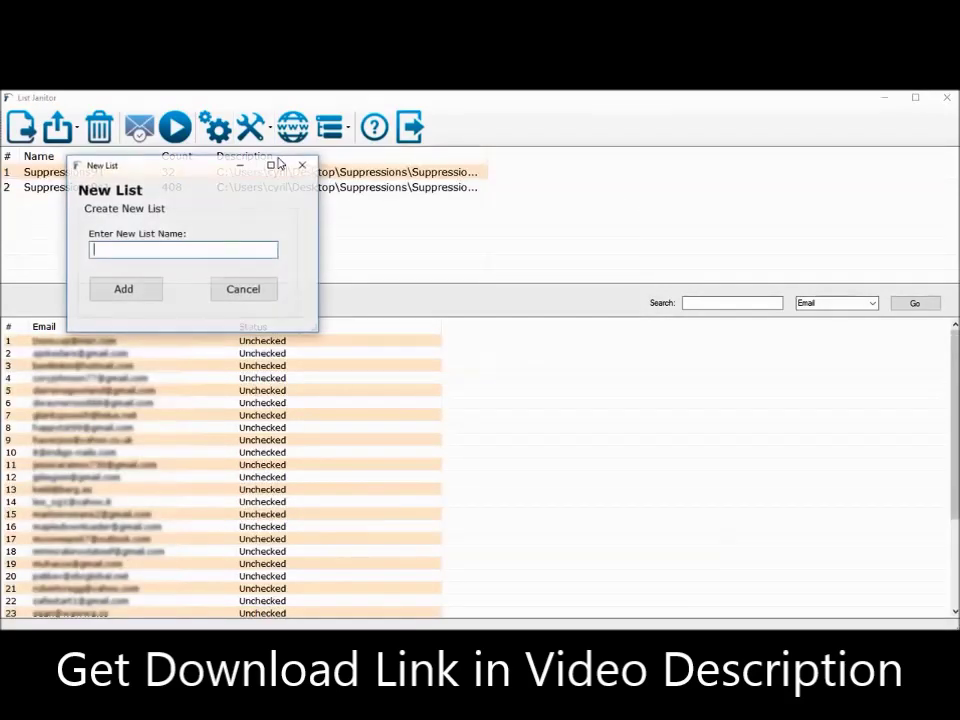
{"action": "type", "text": "My "}
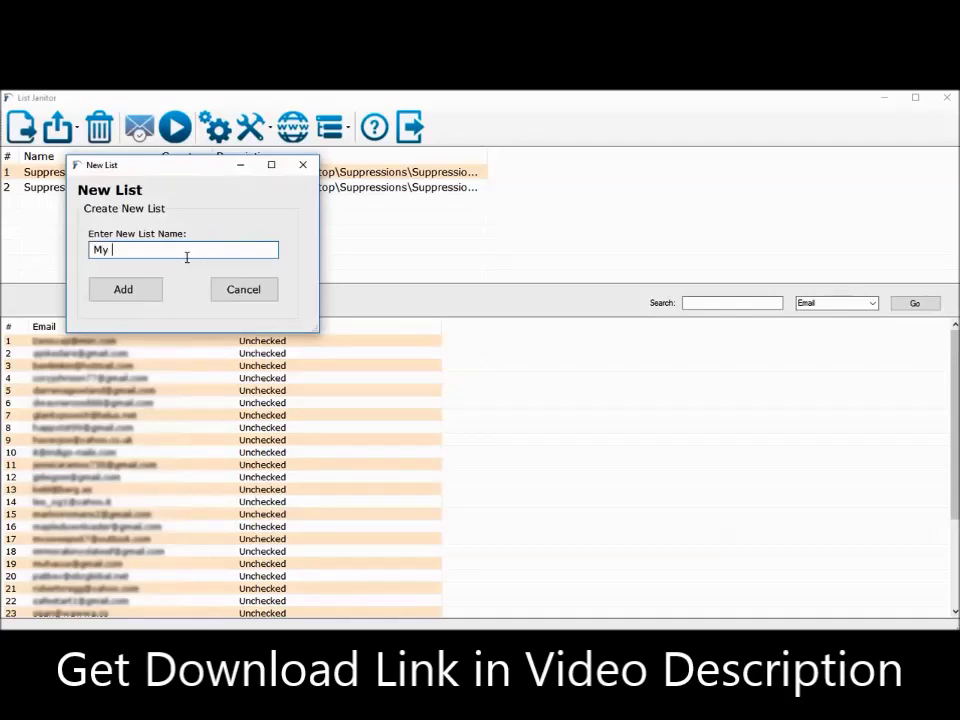
{"action": "type", "text": "compound"}
{"action": "type", "text": " list"}
{"action": "left_click", "coordinate": [158, 289]}
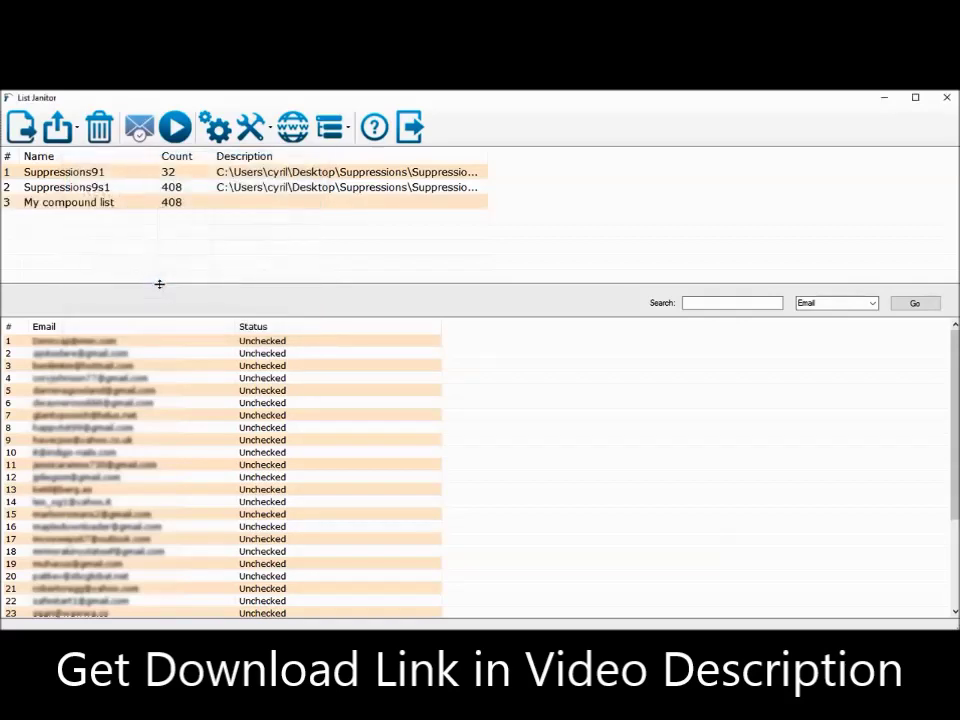
{"action": "left_click", "coordinate": [141, 203]}
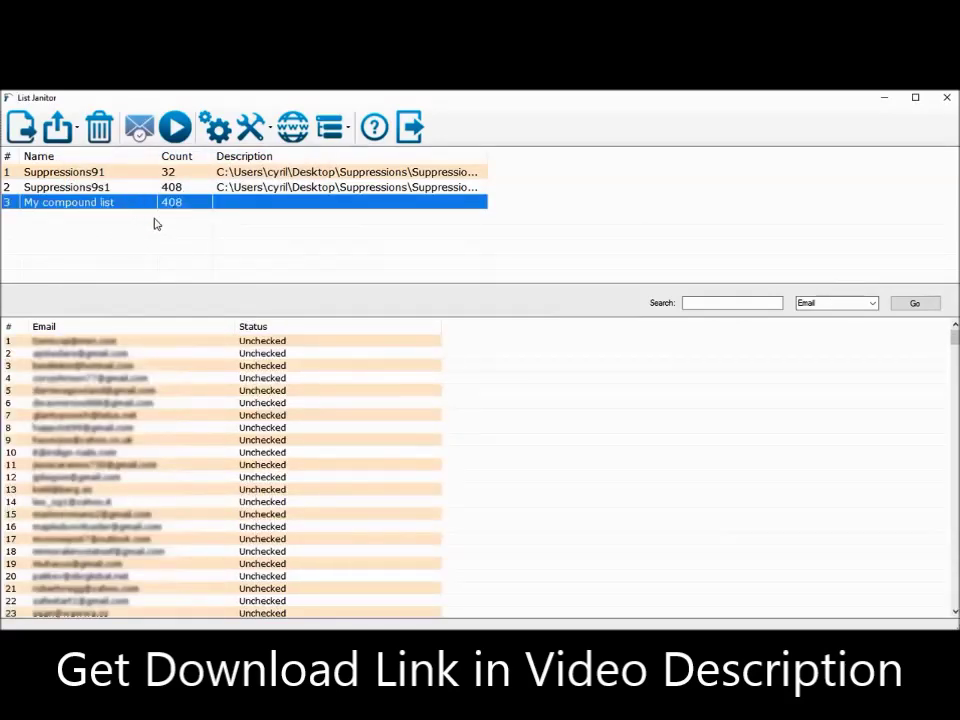
{"action": "left_click", "coordinate": [124, 186]}
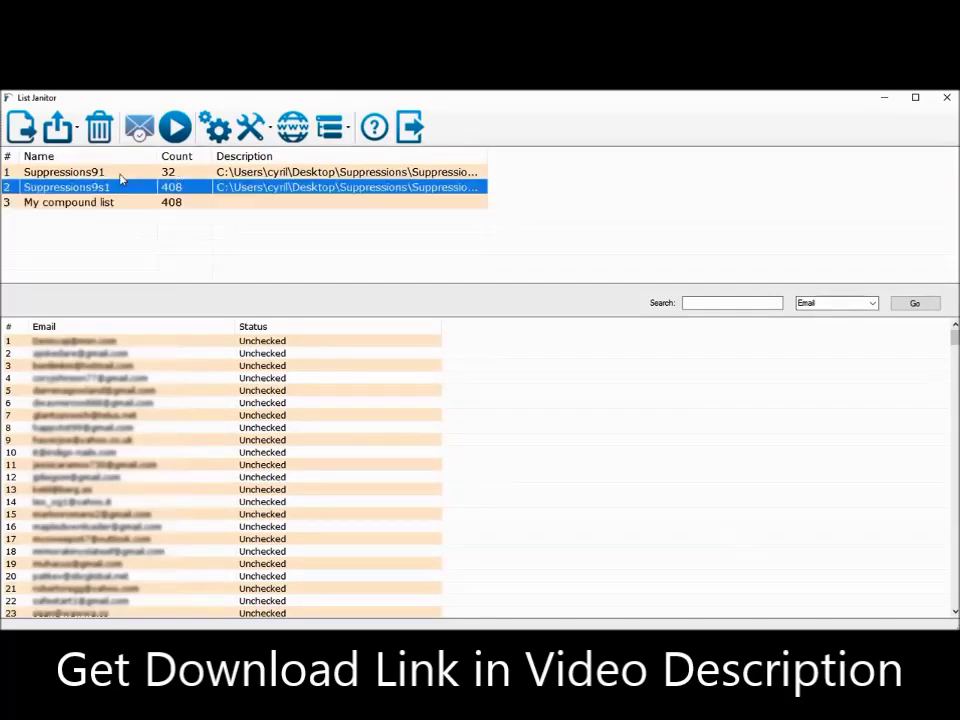
{"action": "left_click", "coordinate": [129, 189]}
{"action": "left_click", "coordinate": [170, 204]}
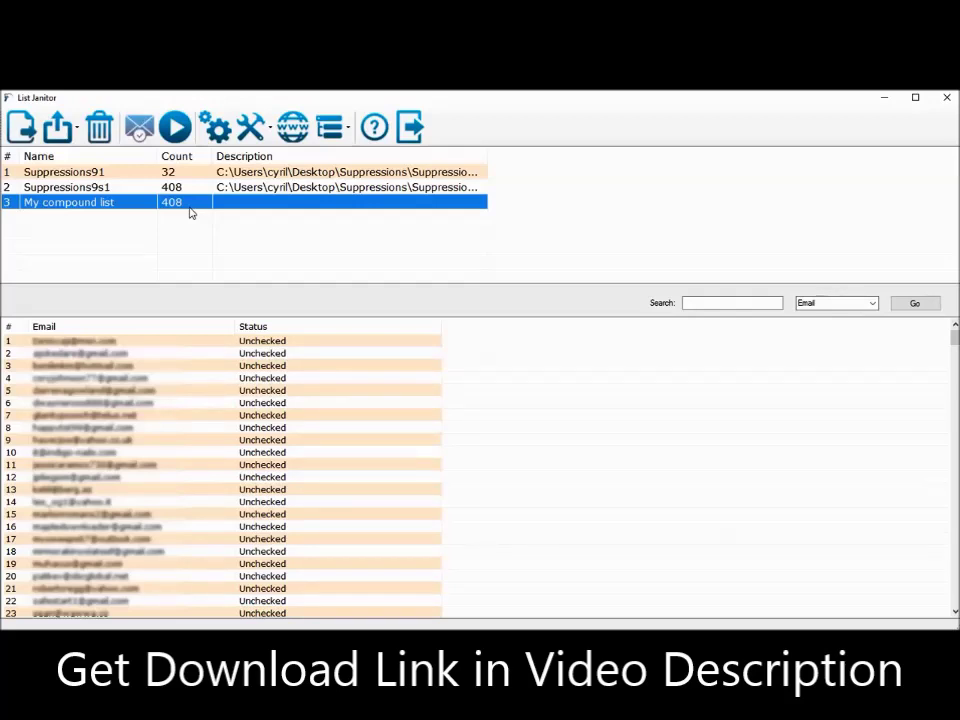
{"action": "left_click", "coordinate": [256, 142]}
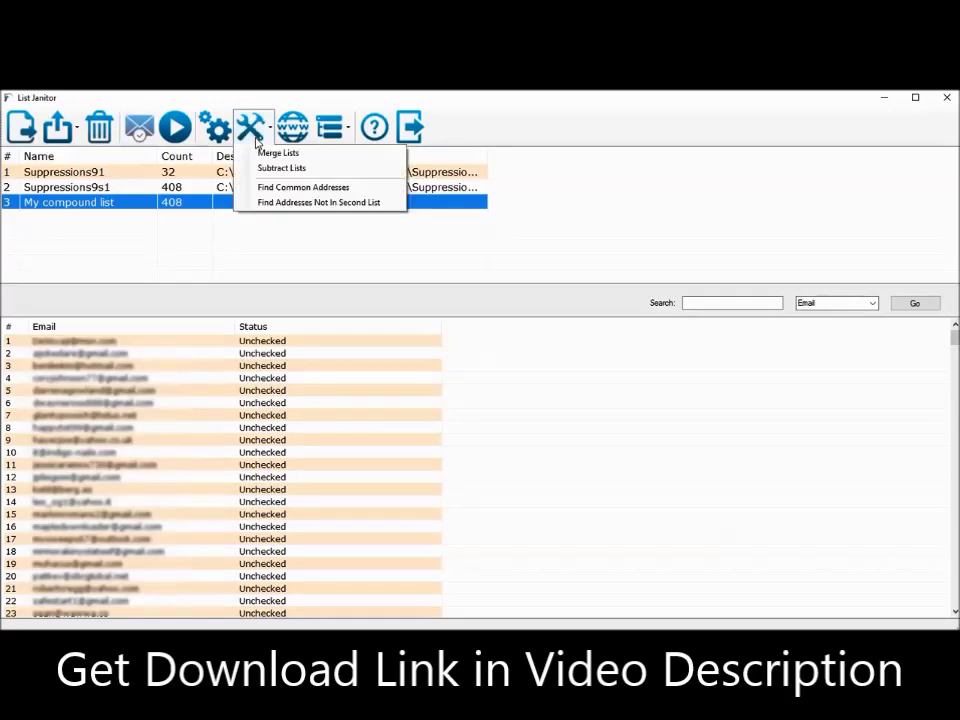
Subtract Suppressions91 from Suppressions9s1 into a new 376-address list named 'Third List'
{"action": "left_click", "coordinate": [183, 259]}
{"action": "left_click", "coordinate": [170, 187]}
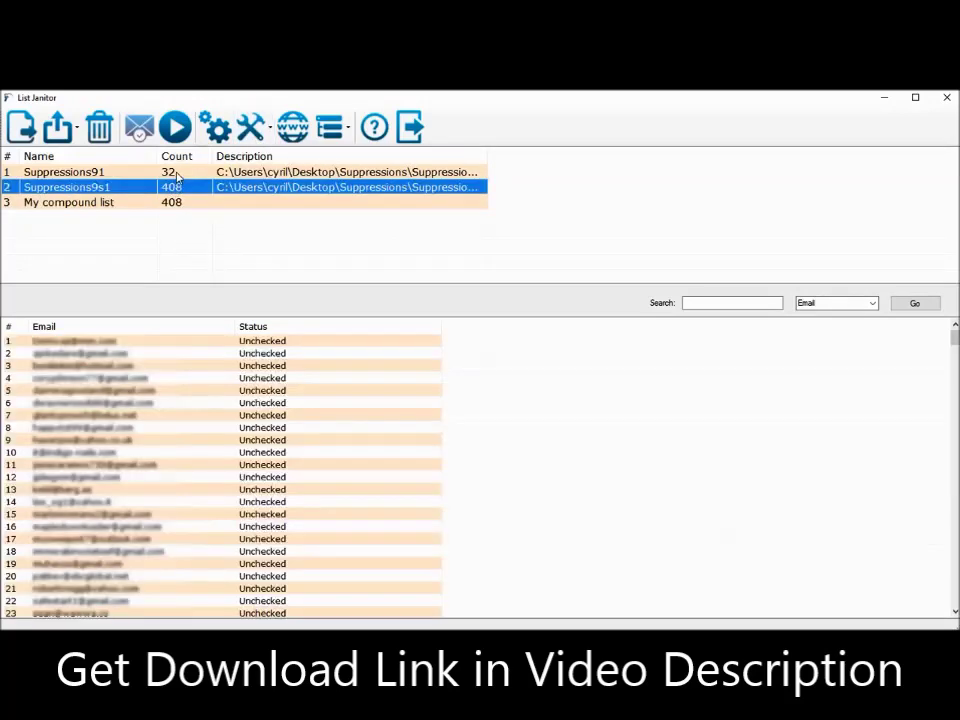
{"action": "left_click", "coordinate": [177, 173]}
{"action": "left_click", "coordinate": [180, 188], "text": "ctrl"}
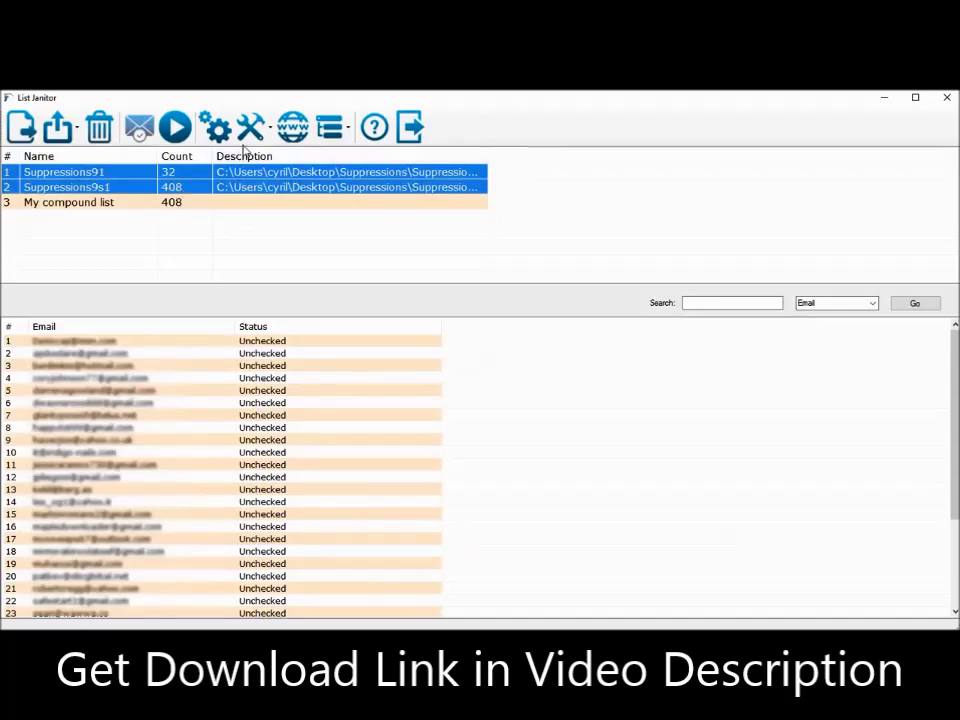
{"action": "left_click", "coordinate": [252, 128]}
{"action": "left_click", "coordinate": [280, 168]}
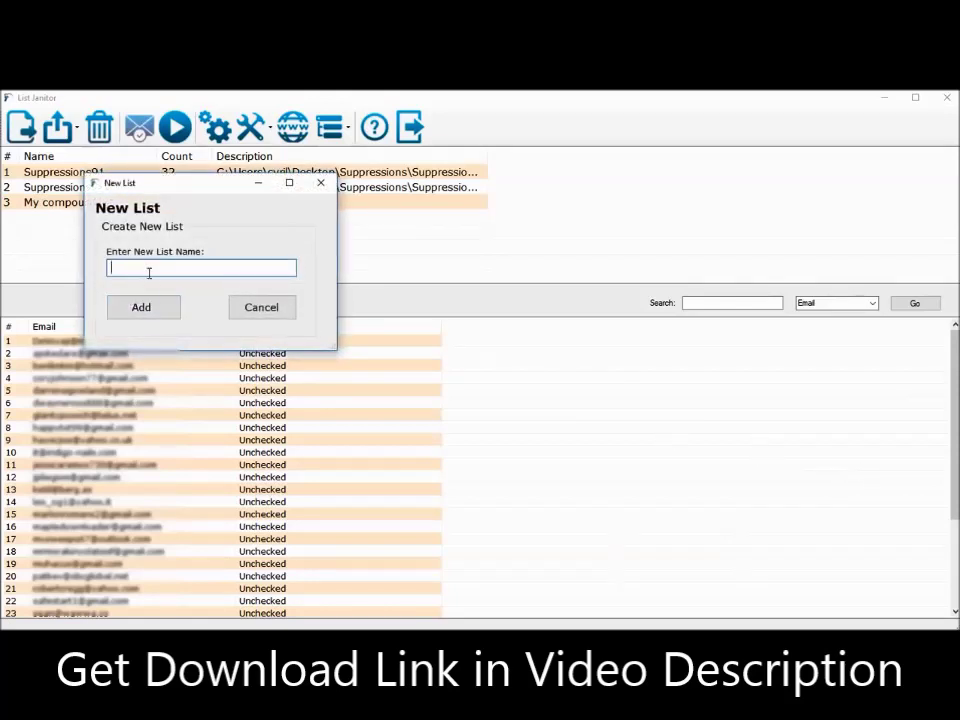
{"action": "type", "text": "Third Lis"}
{"action": "type", "text": "t"}
{"action": "left_click", "coordinate": [148, 307]}
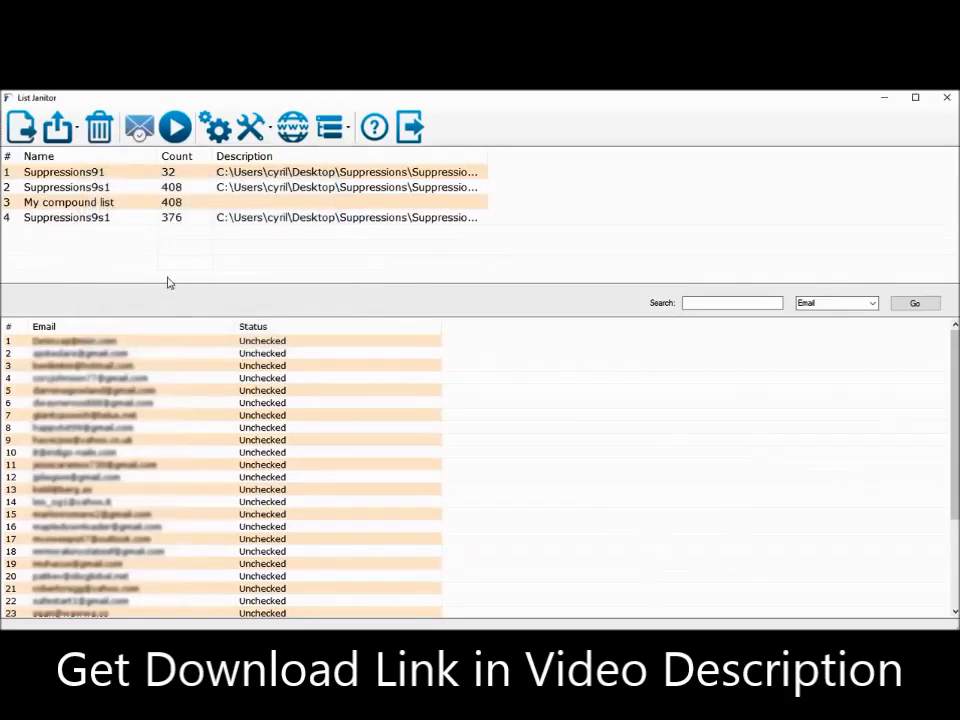
{"action": "left_click", "coordinate": [188, 220]}
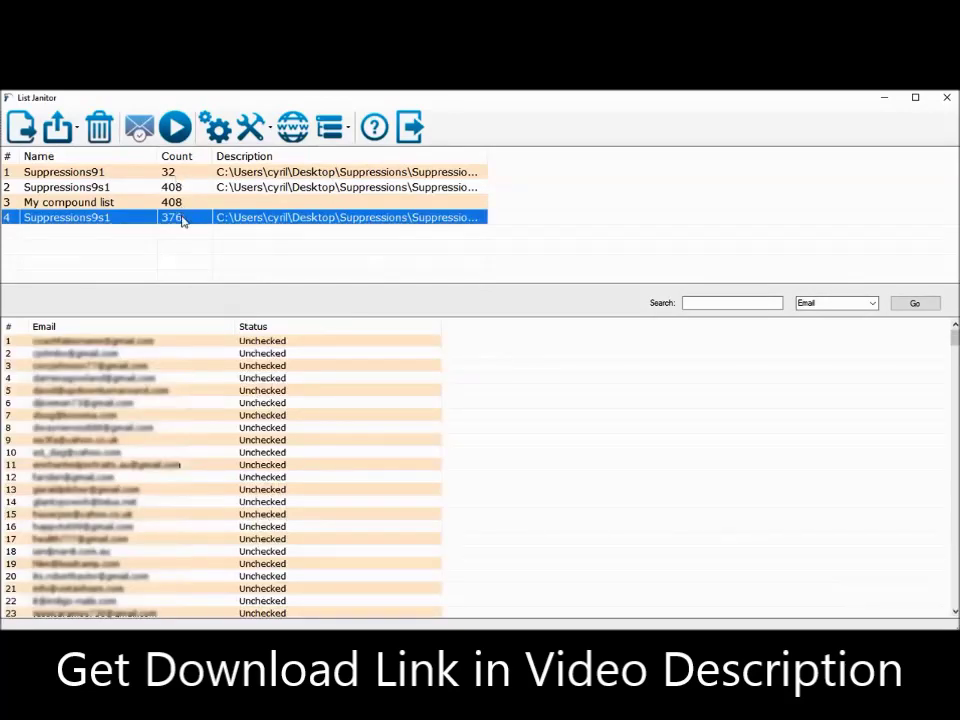
{"action": "left_click", "coordinate": [265, 140]}
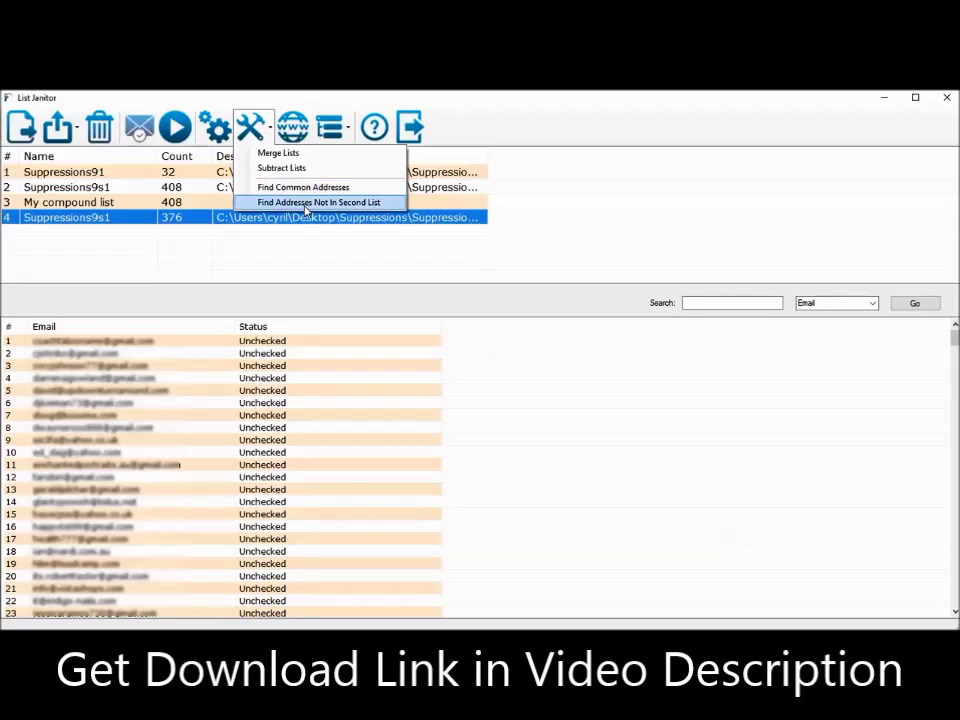
{"action": "left_click", "coordinate": [304, 259]}
{"action": "left_click", "coordinate": [268, 140]}
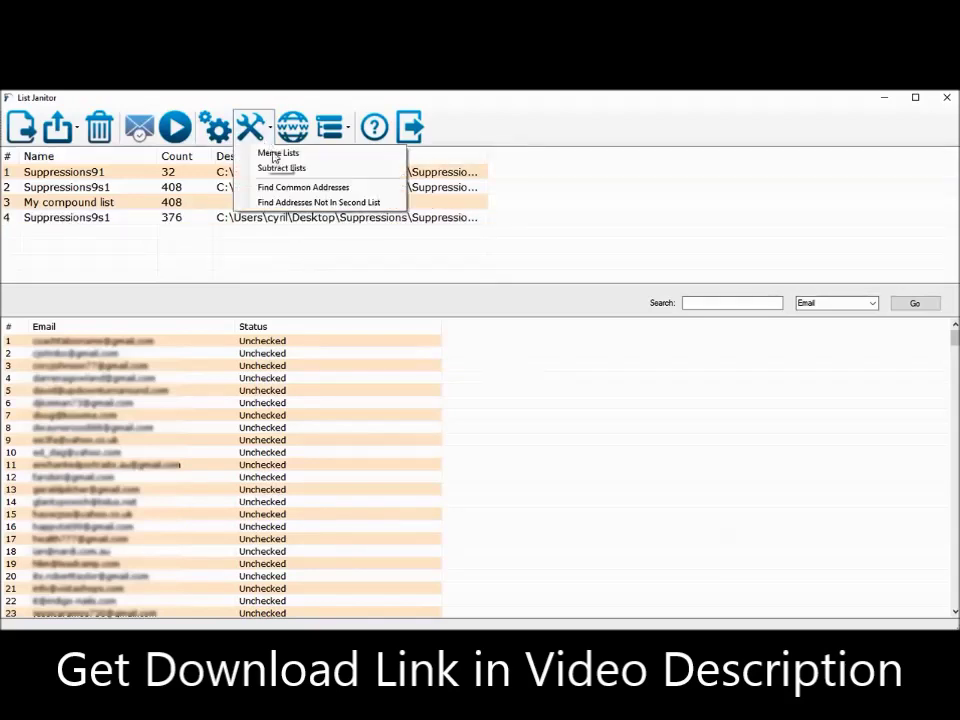
{"action": "left_click", "coordinate": [283, 253]}
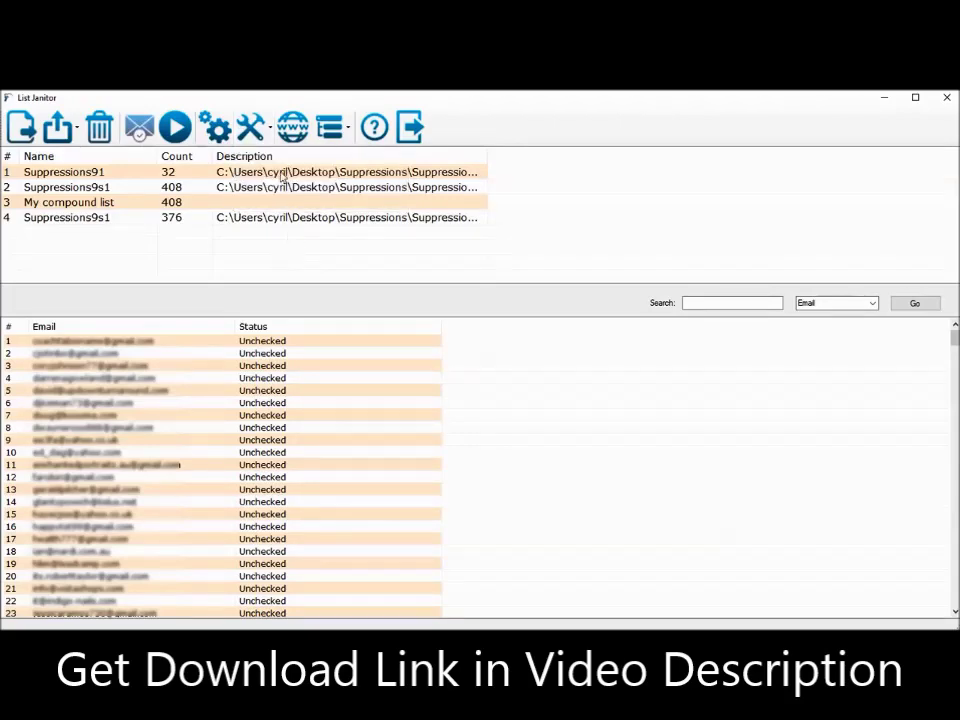
Browse Suppressions91's domain stats: msn.com, gmail.com (17), telus.net, yahoo.co.uk, yahoo.com, then close
{"action": "left_click", "coordinate": [293, 127]}
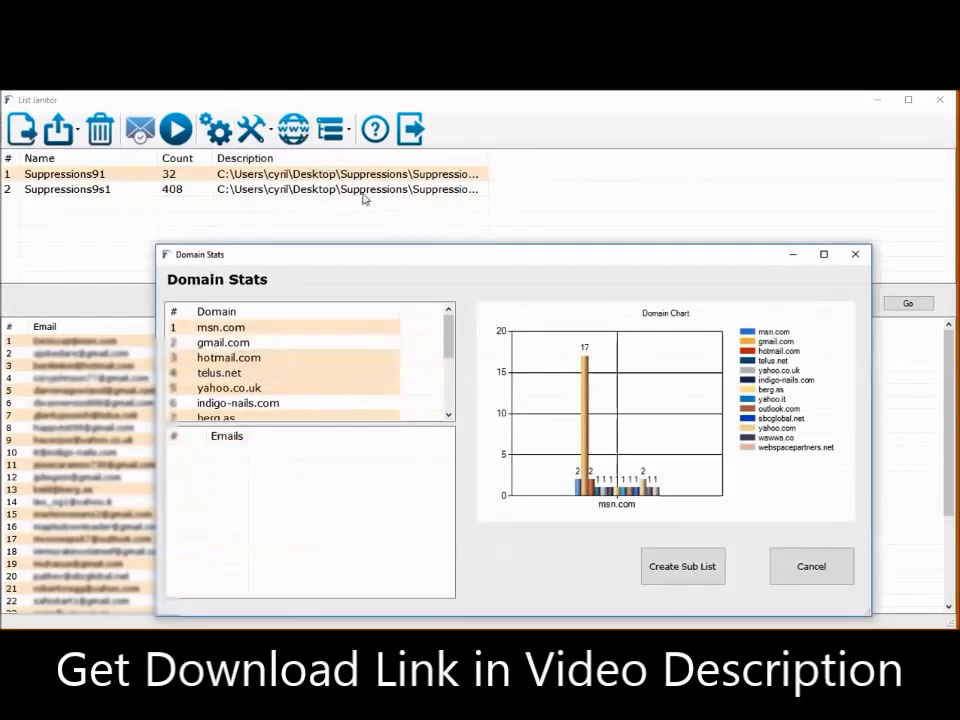
{"action": "left_click", "coordinate": [300, 284]}
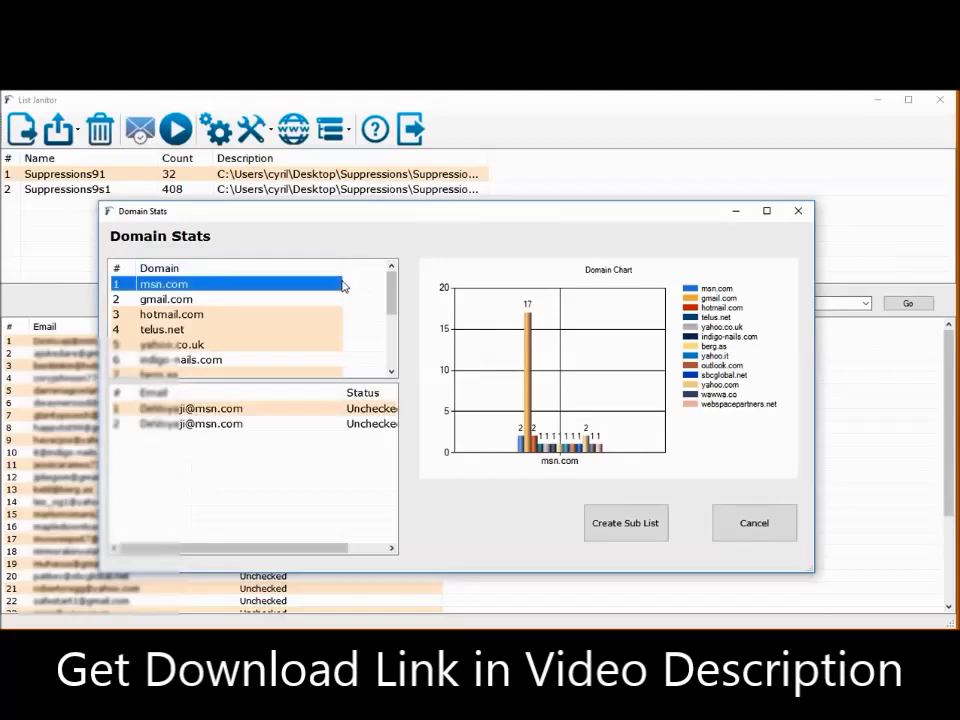
{"action": "left_click", "coordinate": [315, 300]}
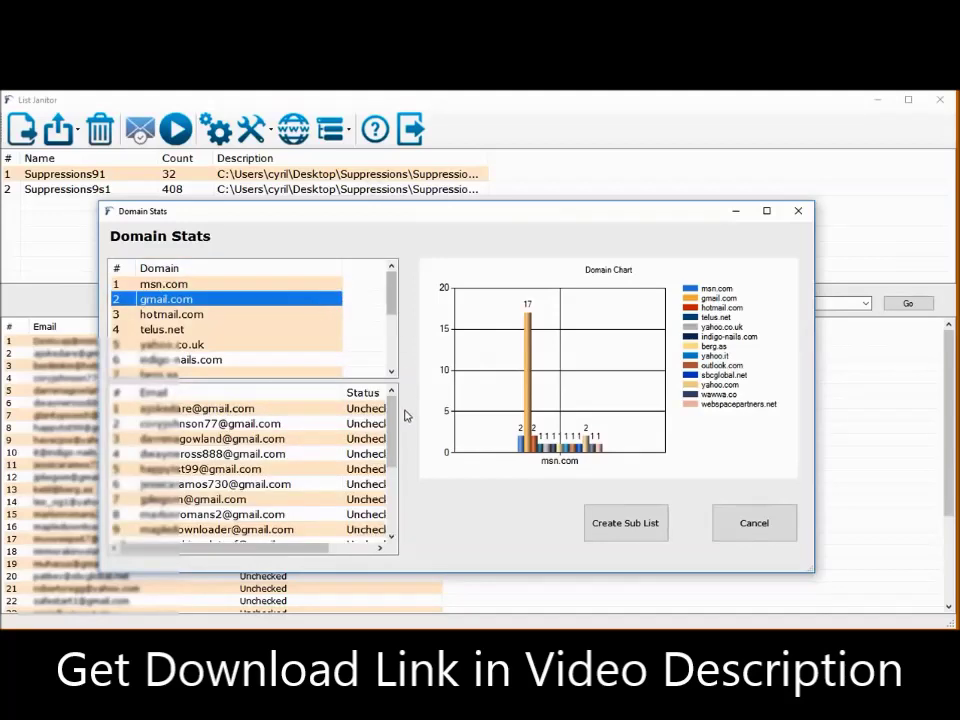
{"action": "mouse_move", "coordinate": [396, 439]}
{"action": "left_mouse_down"}
{"action": "mouse_move", "coordinate": [397, 527]}
{"action": "mouse_move", "coordinate": [395, 400]}
{"action": "left_mouse_up"}
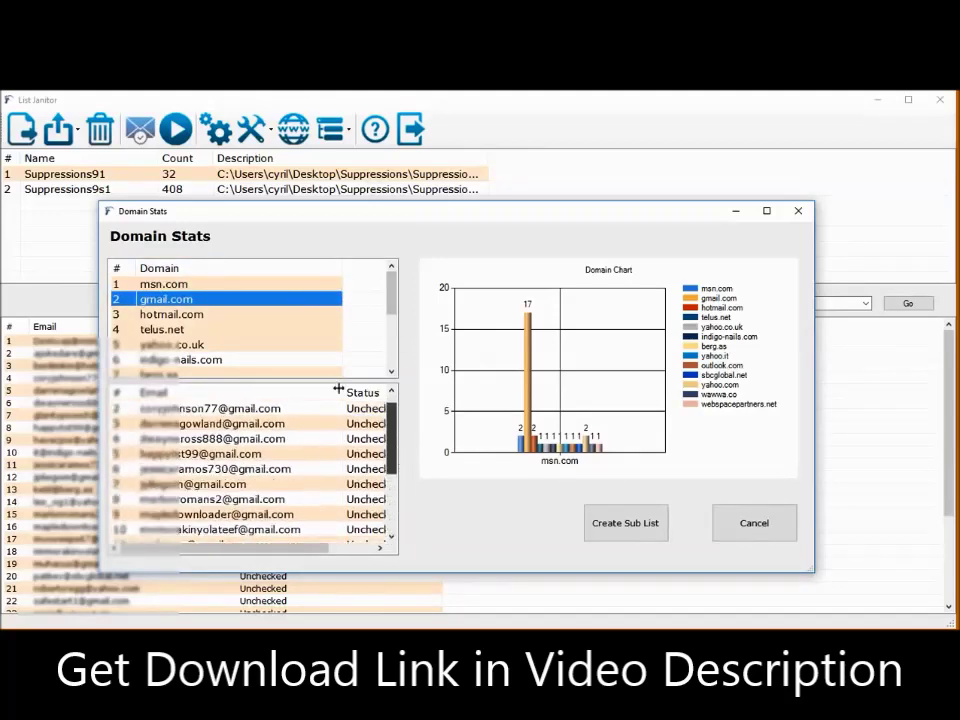
{"action": "left_click", "coordinate": [253, 329]}
{"action": "left_click", "coordinate": [242, 332]}
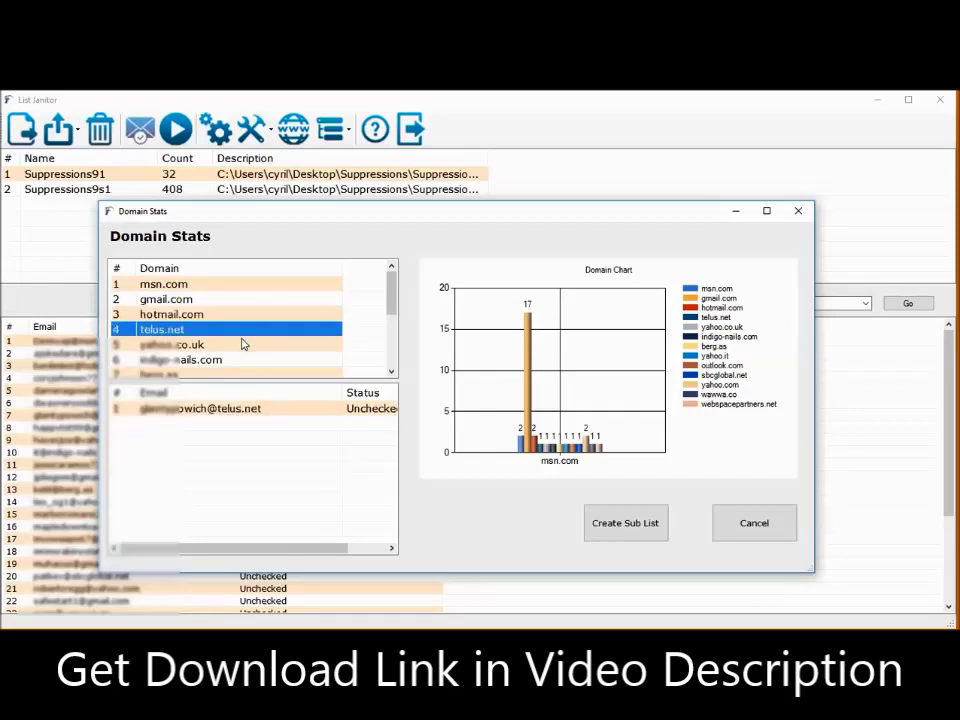
{"action": "scroll", "coordinate": [243, 345], "scroll_direction": "down", "scroll_amount": 2}
{"action": "left_click", "coordinate": [242, 345]}
{"action": "scroll", "coordinate": [240, 330], "scroll_direction": "up", "scroll_amount": 2}
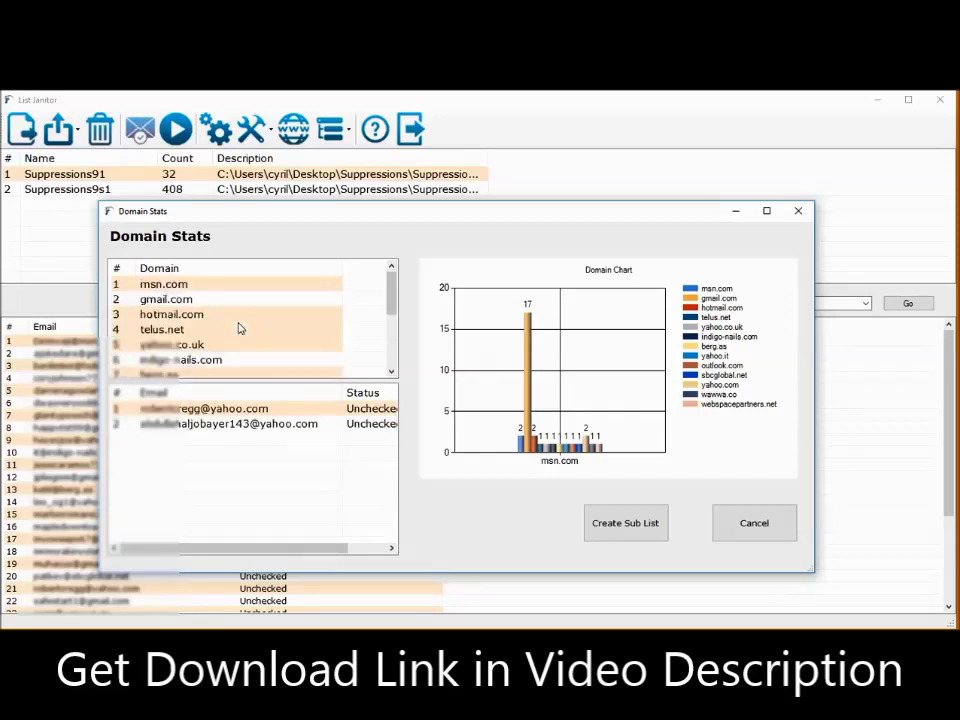
{"action": "left_click", "coordinate": [234, 300]}
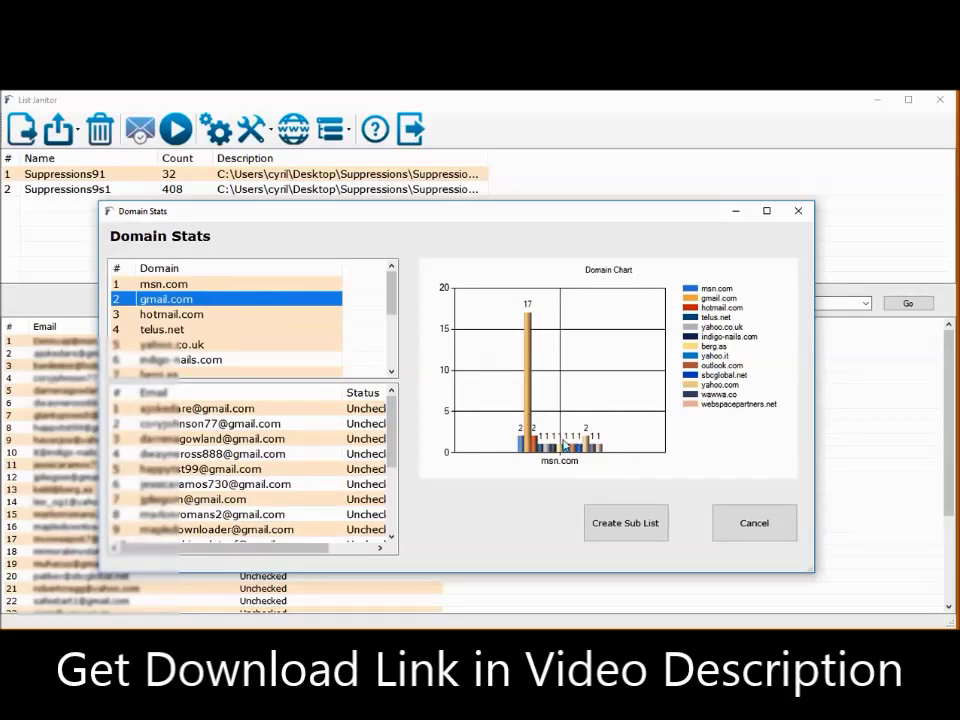
{"action": "left_click", "coordinate": [754, 523]}
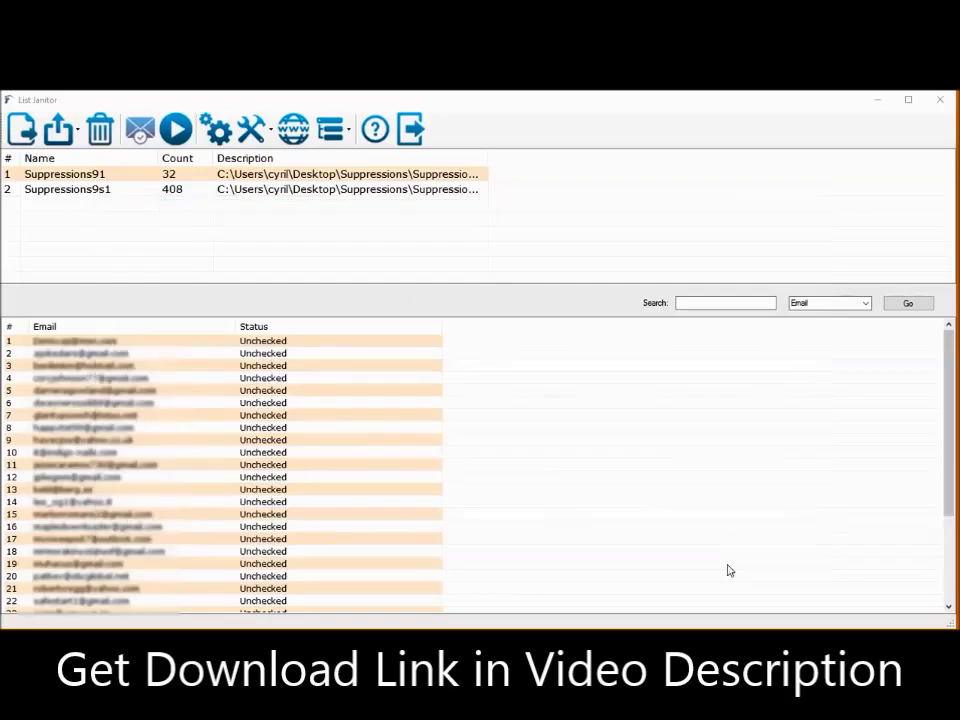
Add a sub list by count from Suppressions91 with Start Index 1 and Count 10
{"action": "left_click", "coordinate": [333, 137]}
{"action": "left_click", "coordinate": [356, 166]}
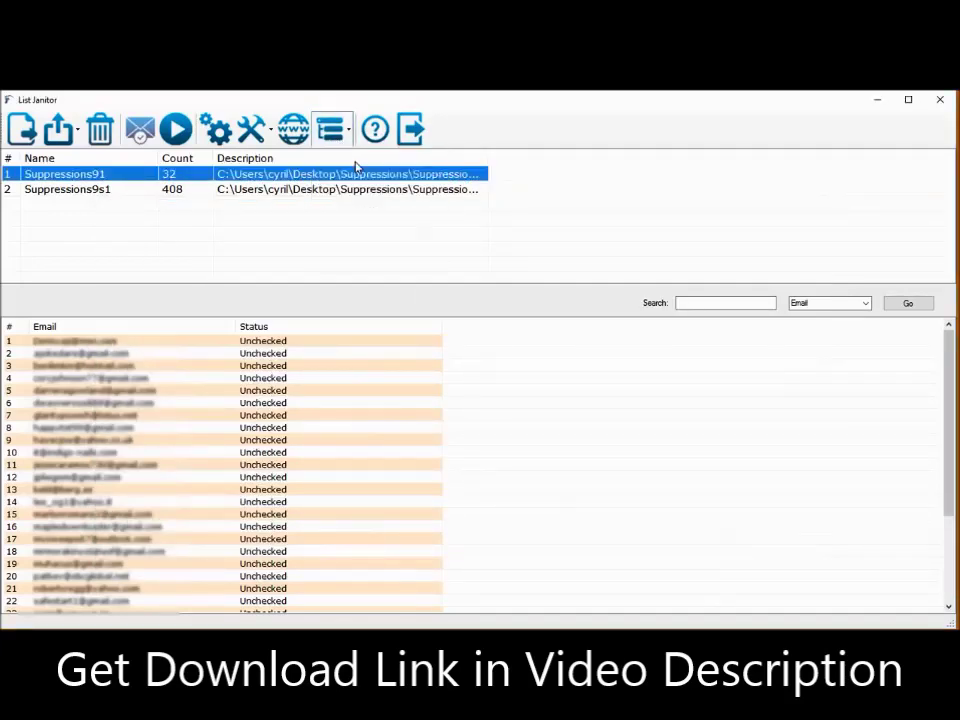
{"action": "left_click_drag", "start_coordinate": [390, 244], "coordinate": [486, 217]}
{"action": "left_click", "coordinate": [287, 276]}
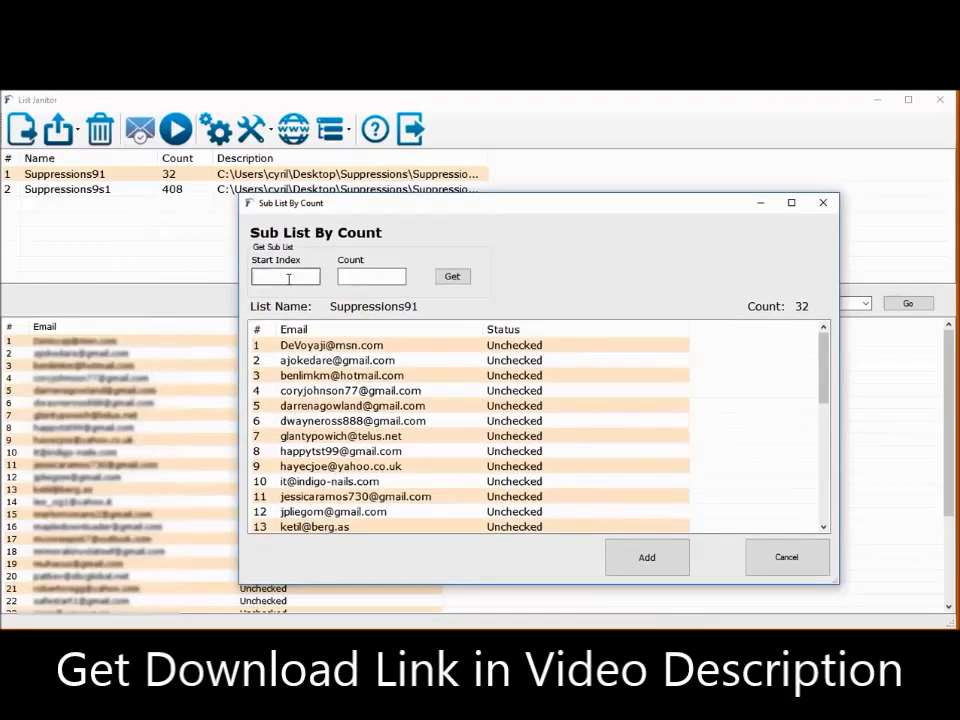
{"action": "type", "text": "1"}
{"action": "left_click", "coordinate": [363, 278]}
{"action": "type", "text": "1"}
{"action": "type", "text": "0"}
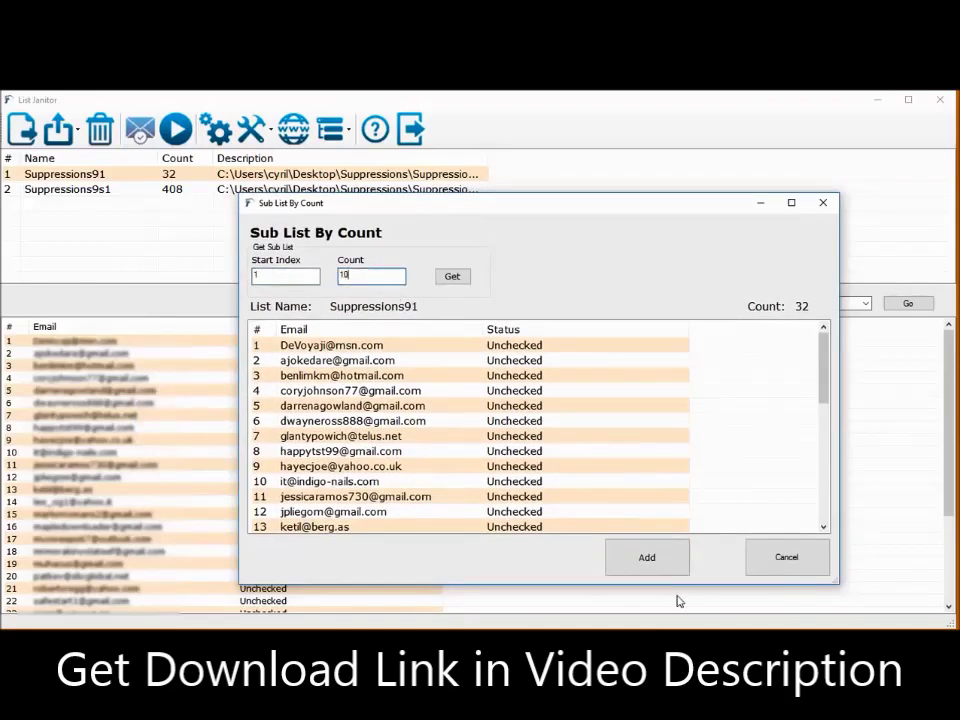
{"action": "left_click", "coordinate": [665, 566]}
{"action": "left_click", "coordinate": [148, 205]}
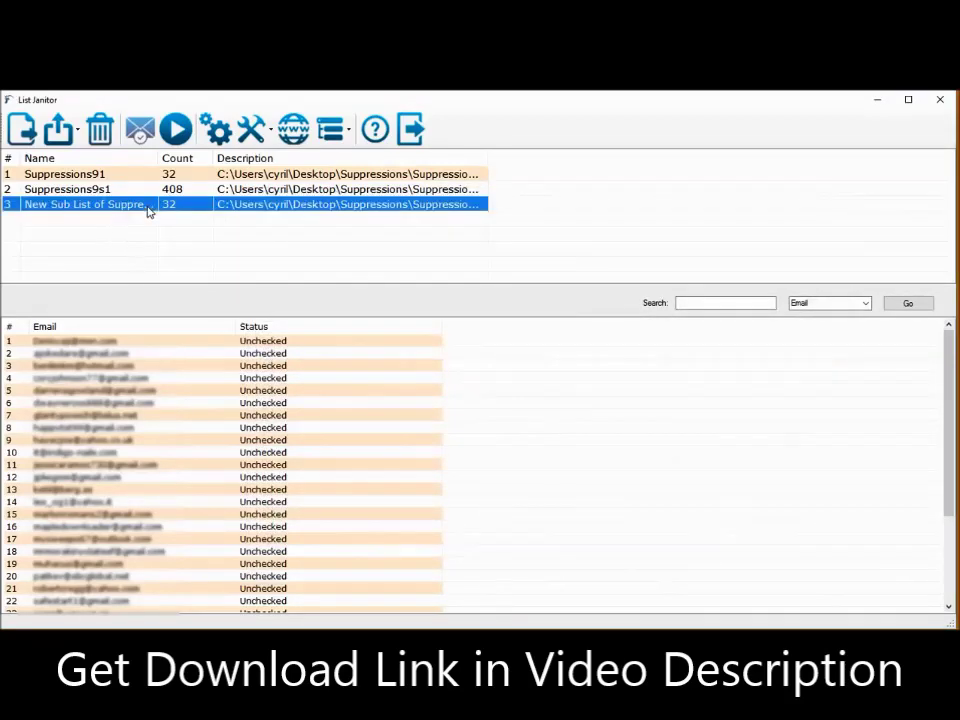
{"action": "left_click", "coordinate": [400, 188]}
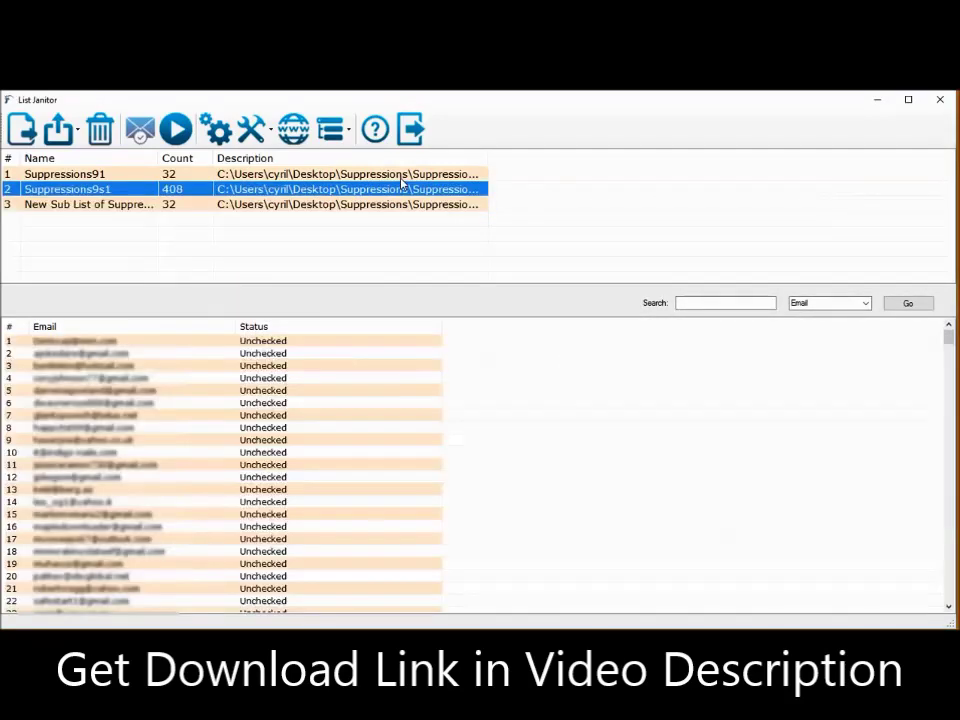
{"action": "left_click", "coordinate": [332, 129]}
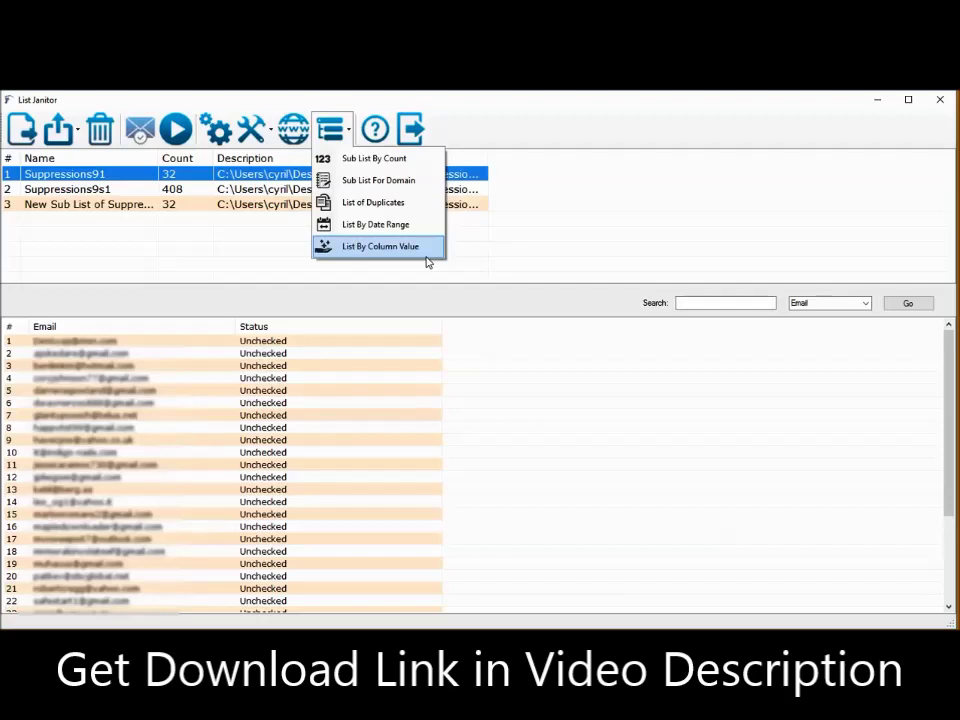
Close the Sub Lists dropdown without creating anything
{"action": "left_click", "coordinate": [544, 261]}
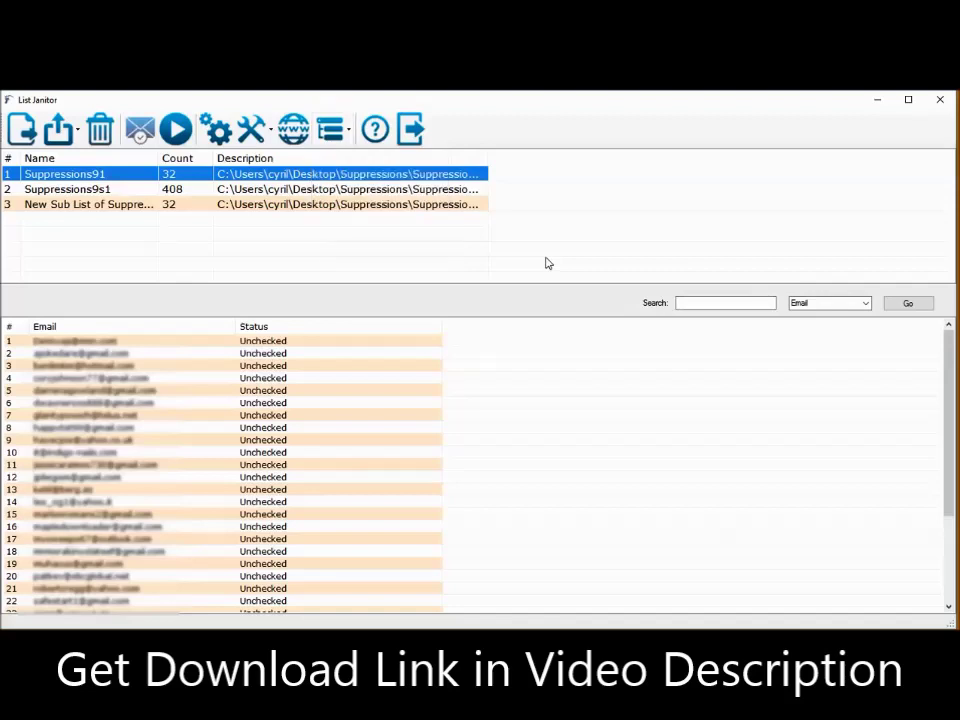